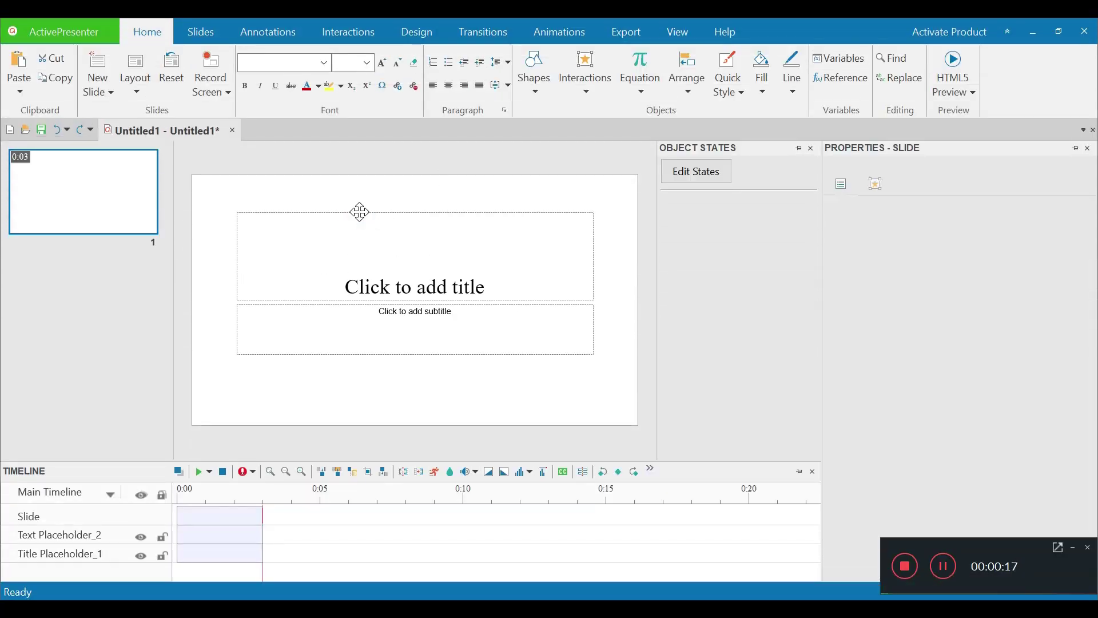
- Delete the title and subtitle placeholders from the slide
{"action": "left_click", "coordinate": [359, 213]}
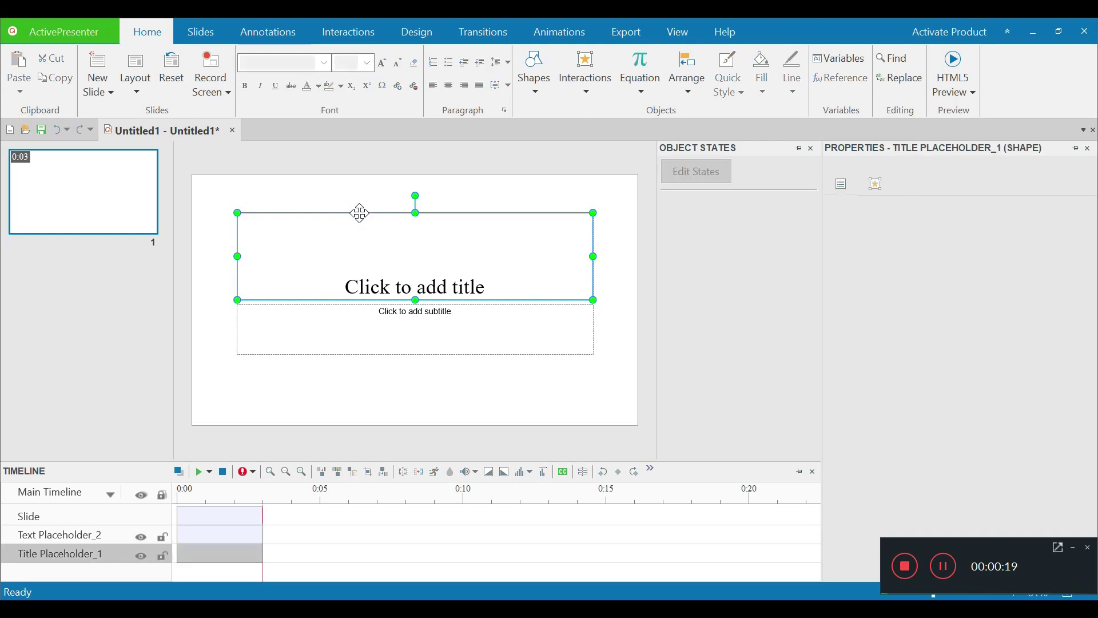
{"action": "key", "text": "Delete"}
{"action": "key", "text": "Delete"}
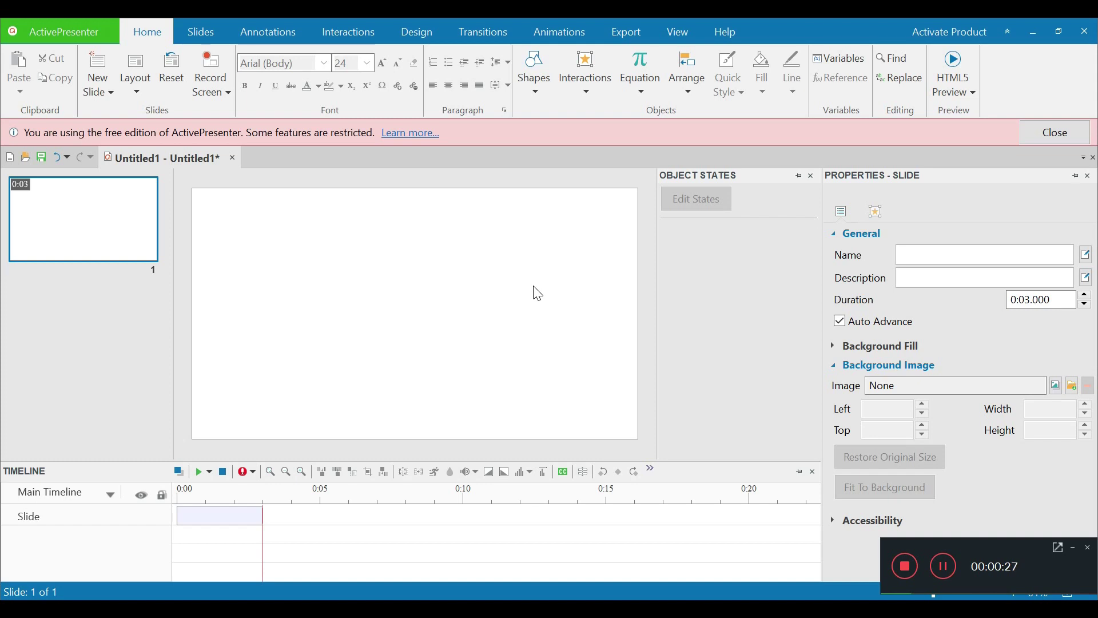
- Edit the slide's background image and insert the red "a" logo picture download (3) in the canvas's upper-left corner
{"action": "left_click", "coordinate": [202, 33]}
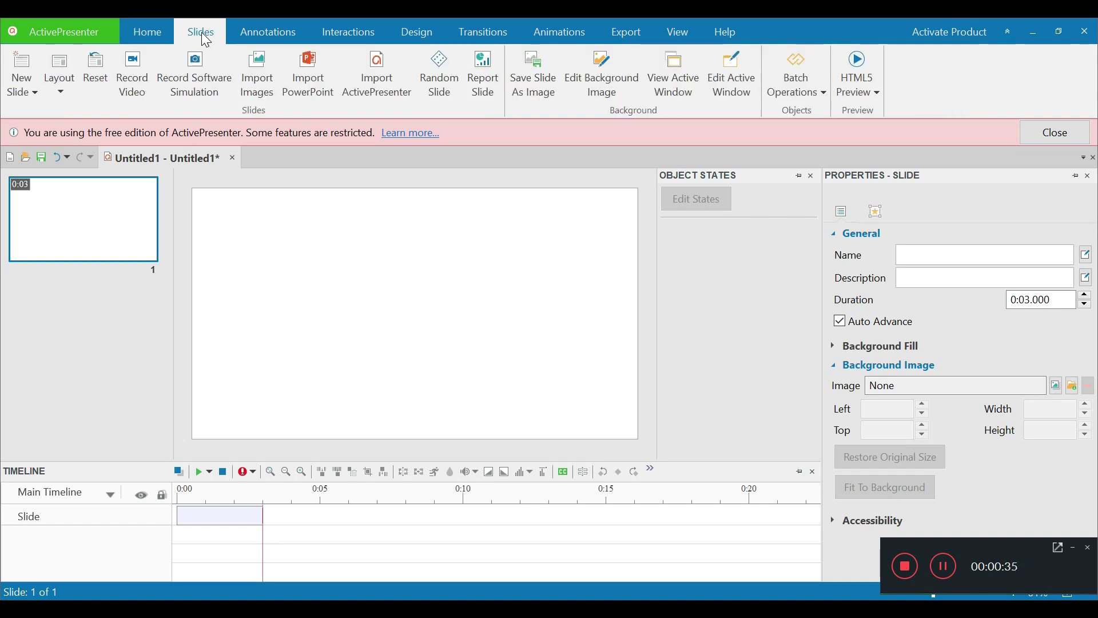
{"action": "left_click", "coordinate": [607, 87]}
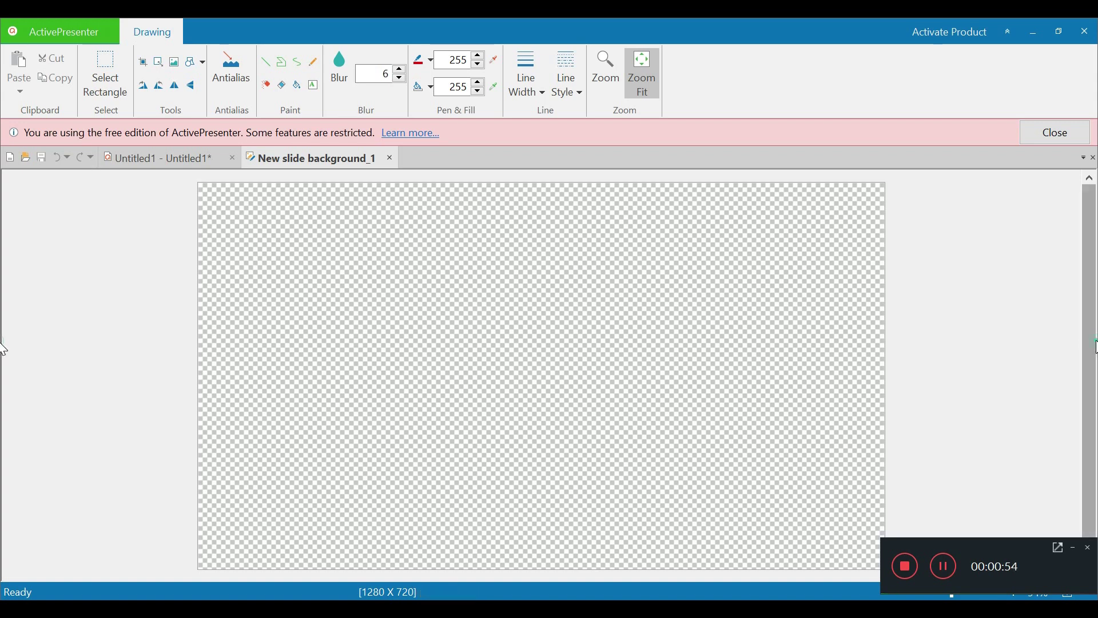
{"action": "scroll", "coordinate": [2, 345], "scroll_direction": "down", "scroll_amount": 1}
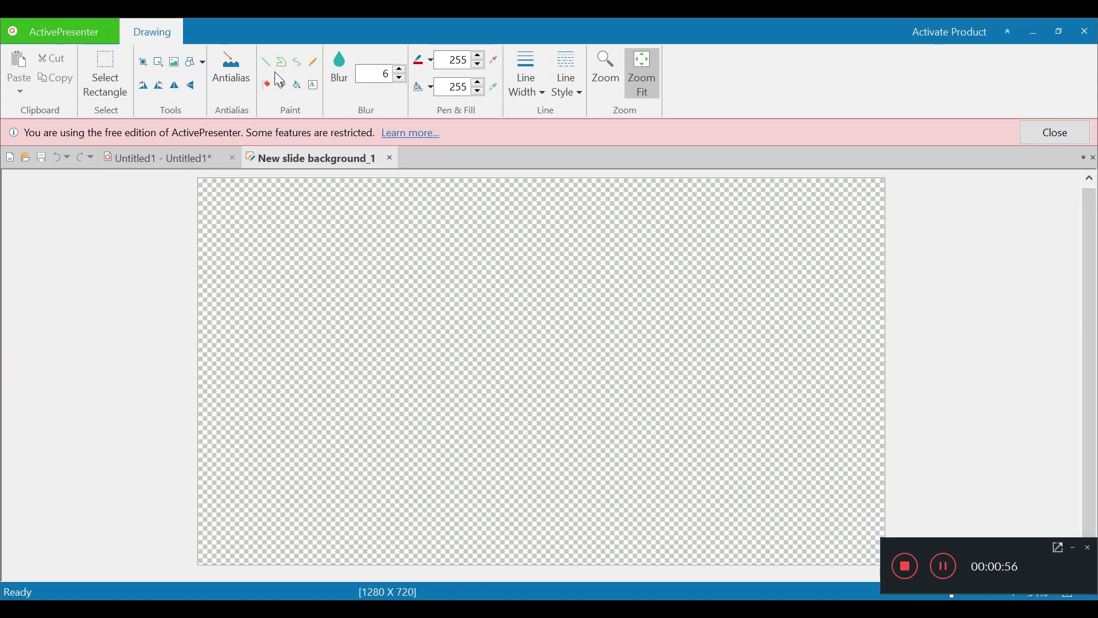
{"action": "left_click", "coordinate": [174, 63]}
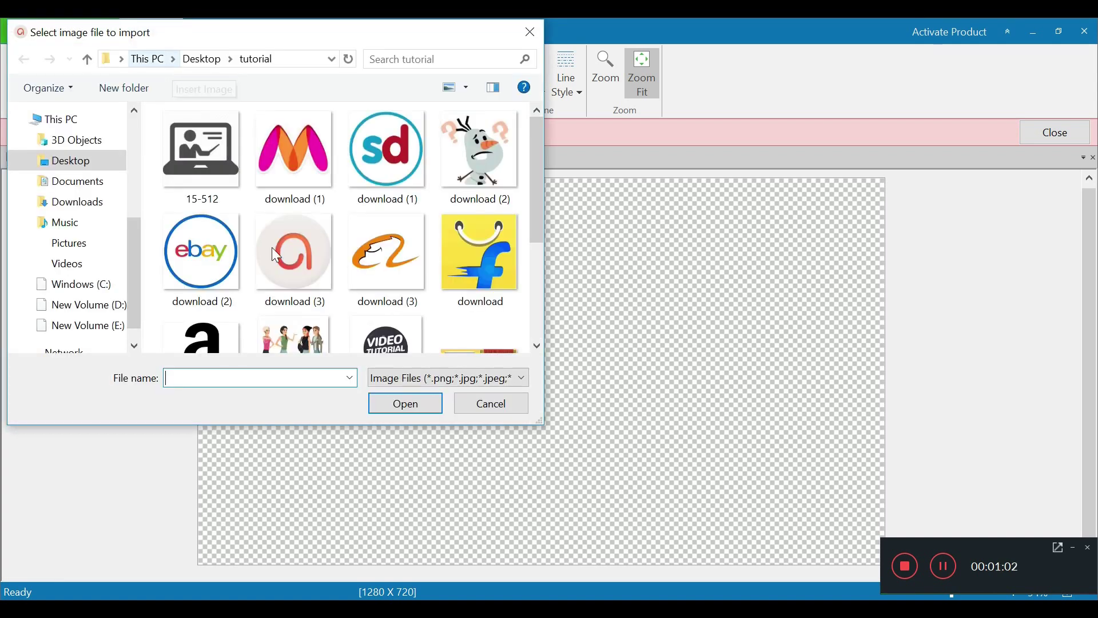
{"action": "double_click", "coordinate": [293, 274]}
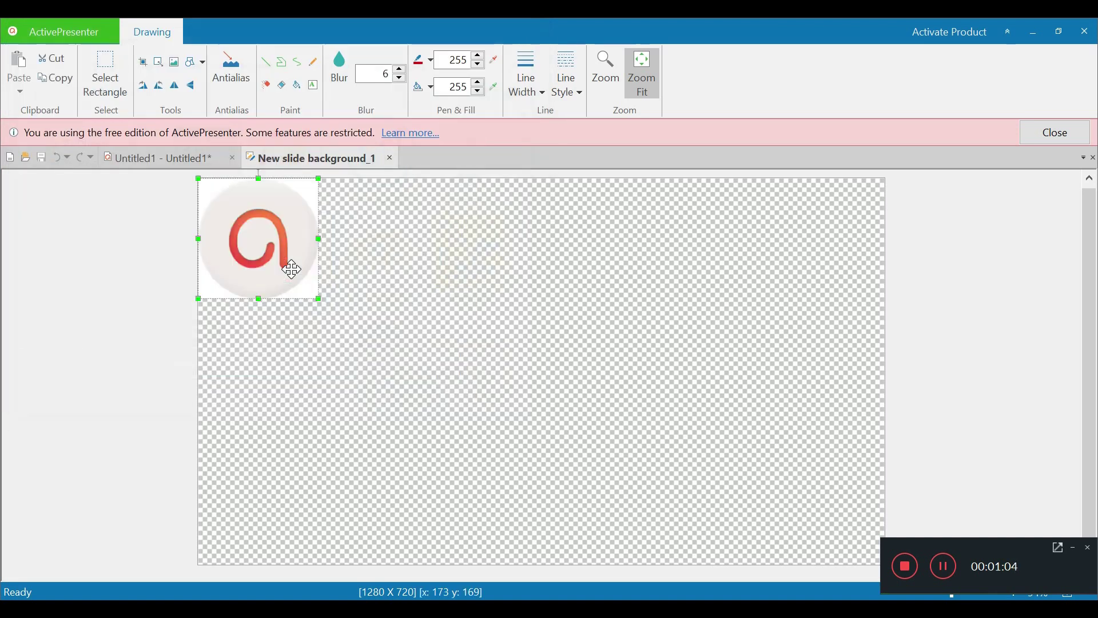
{"action": "mouse_move", "coordinate": [275, 241]}
{"action": "left_mouse_down"}
{"action": "mouse_move", "coordinate": [286, 260]}
{"action": "mouse_move", "coordinate": [275, 248]}
{"action": "left_mouse_up"}
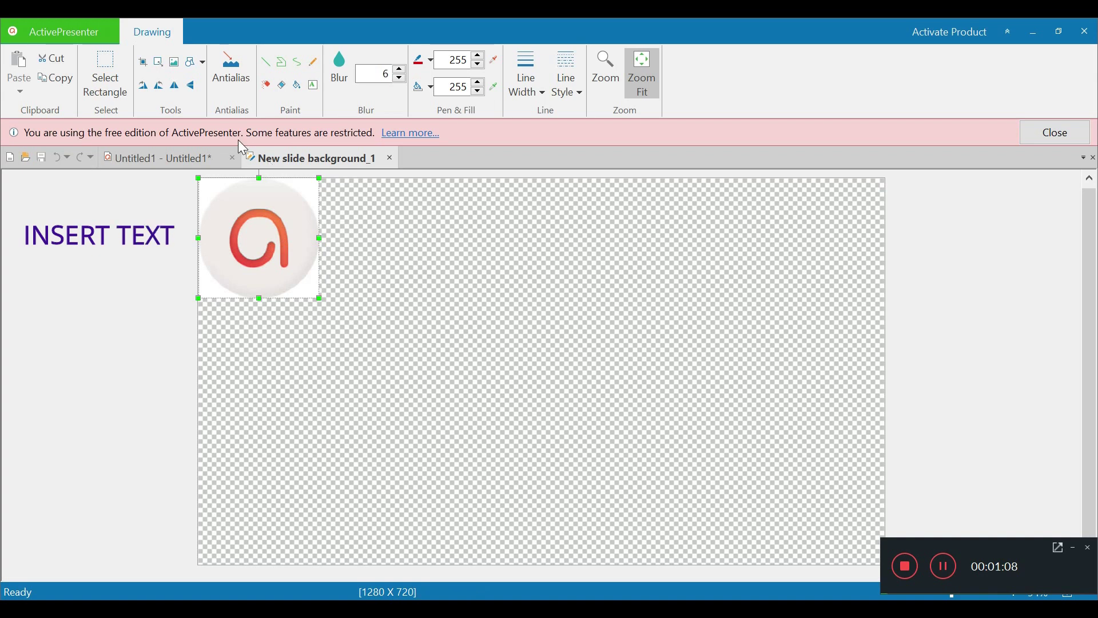
- Add the text ACTIVE PRESENTER TUTORIAL beside the logo in bold Arial Black, size 72, with yellow highlighting
{"action": "left_click", "coordinate": [314, 88]}
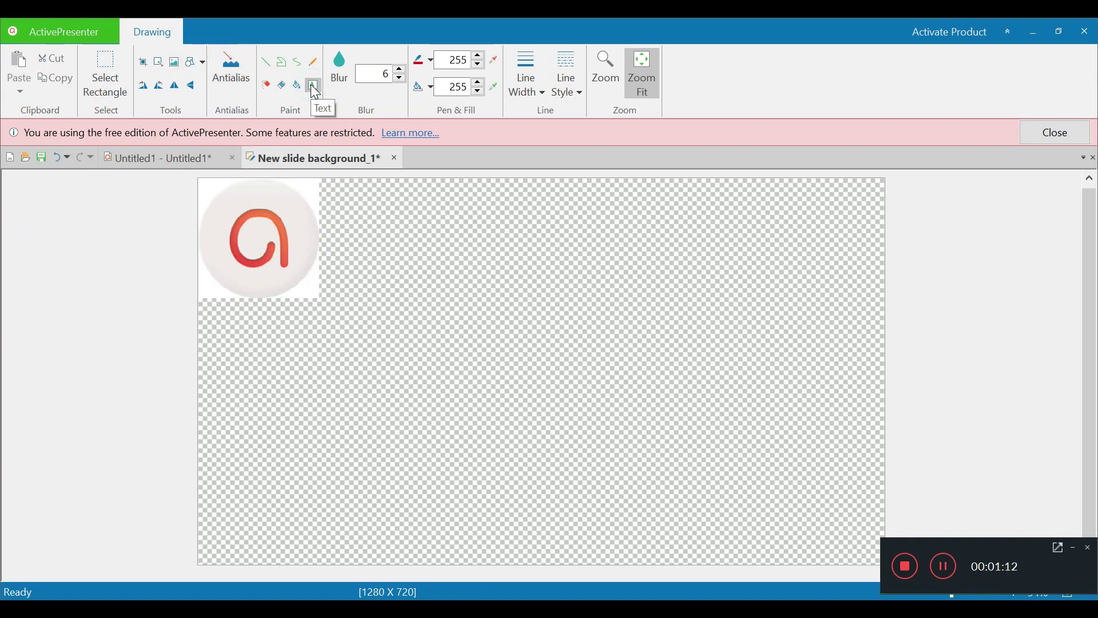
{"action": "left_click", "coordinate": [314, 87]}
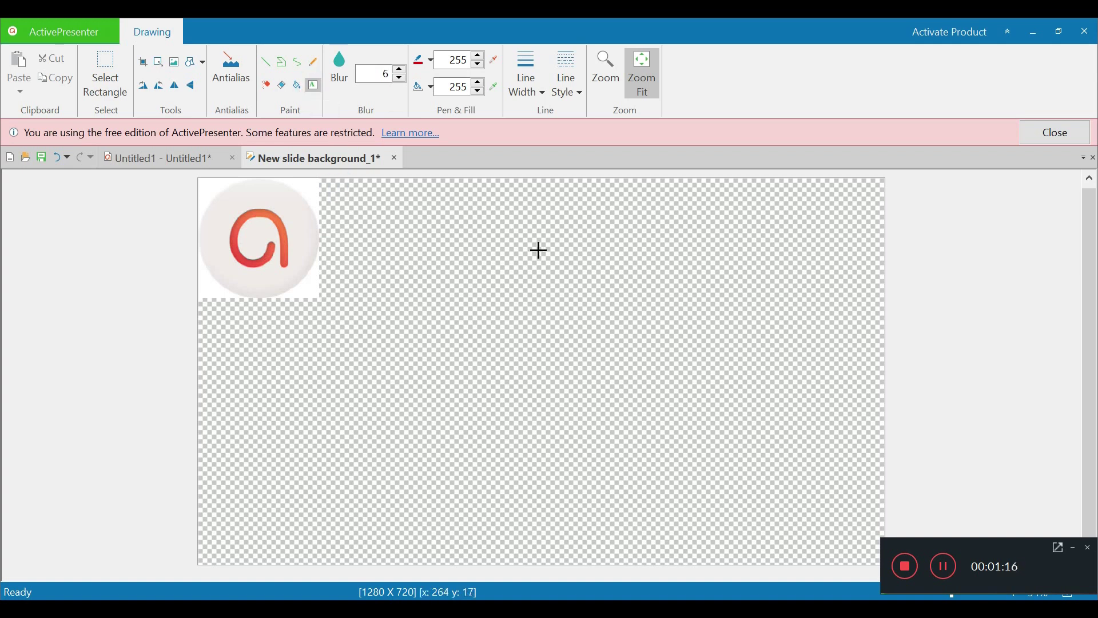
{"action": "left_click", "coordinate": [699, 257]}
{"action": "left_click", "coordinate": [205, 150]}
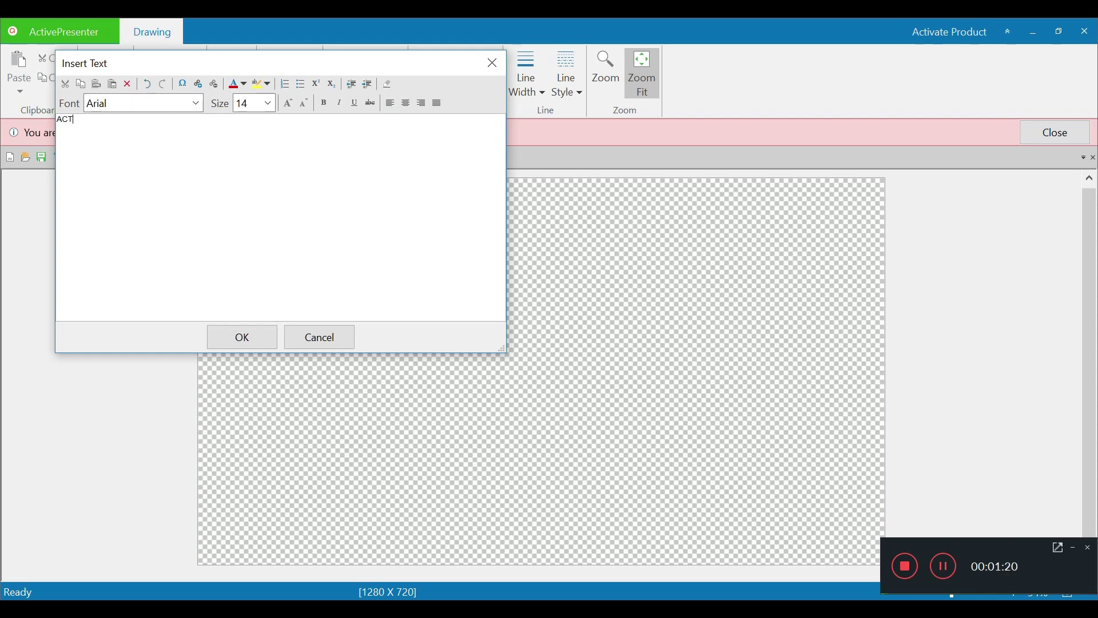
{"action": "type", "text": "ACTIVE PRESENTER TUTORIA;L"}
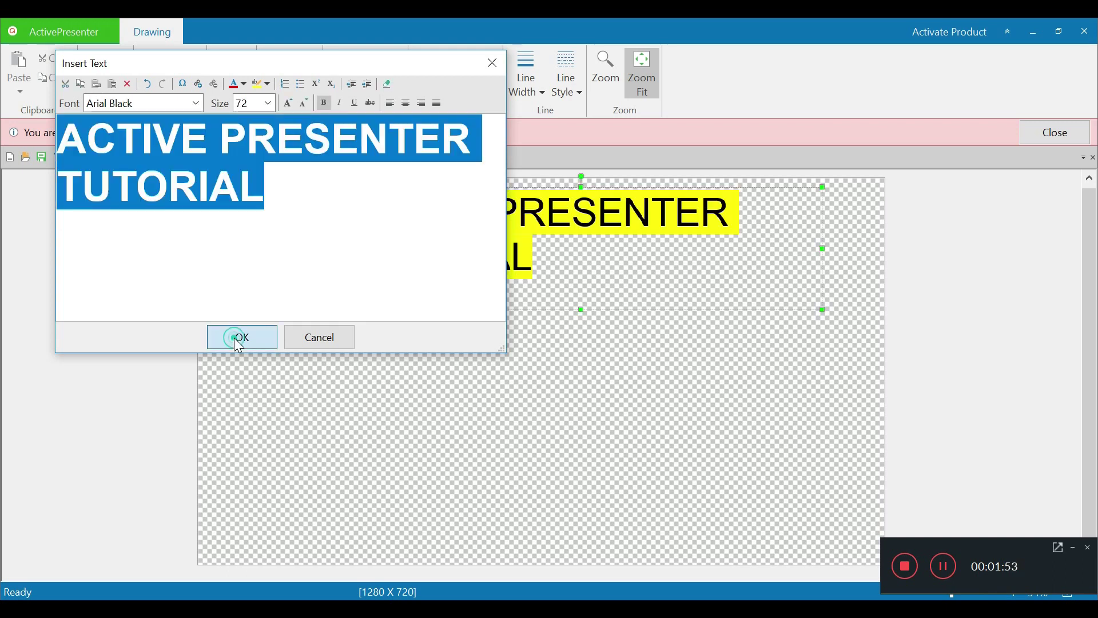
{"action": "left_click", "coordinate": [240, 339]}
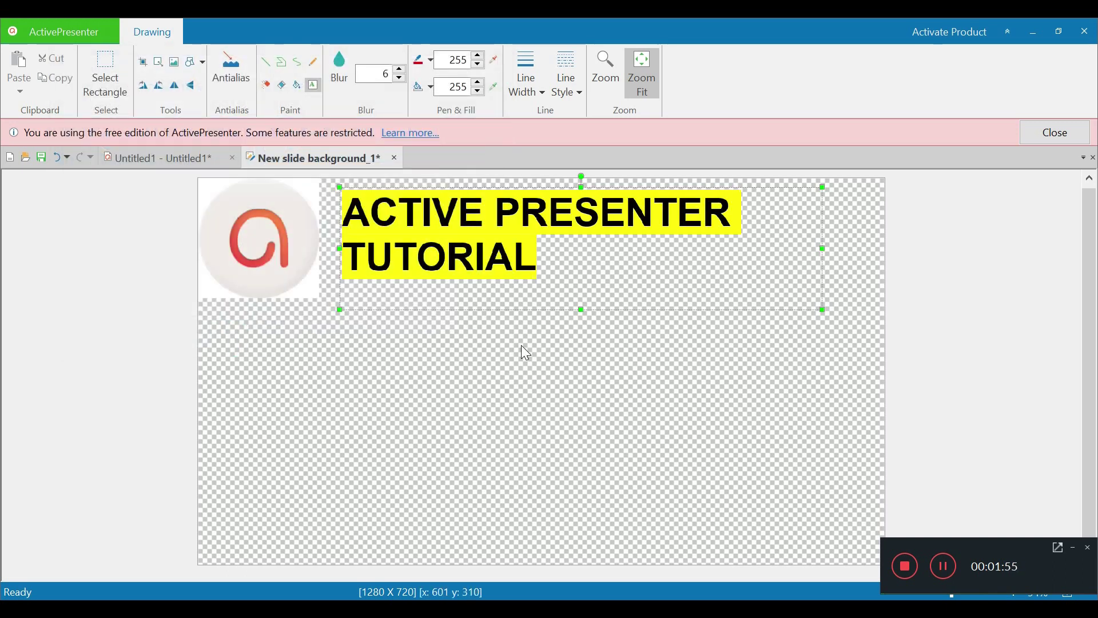
- Insert the laptop picture 15-512 into the background, enlarge it and centre it below the title text
{"action": "left_click", "coordinate": [174, 61]}
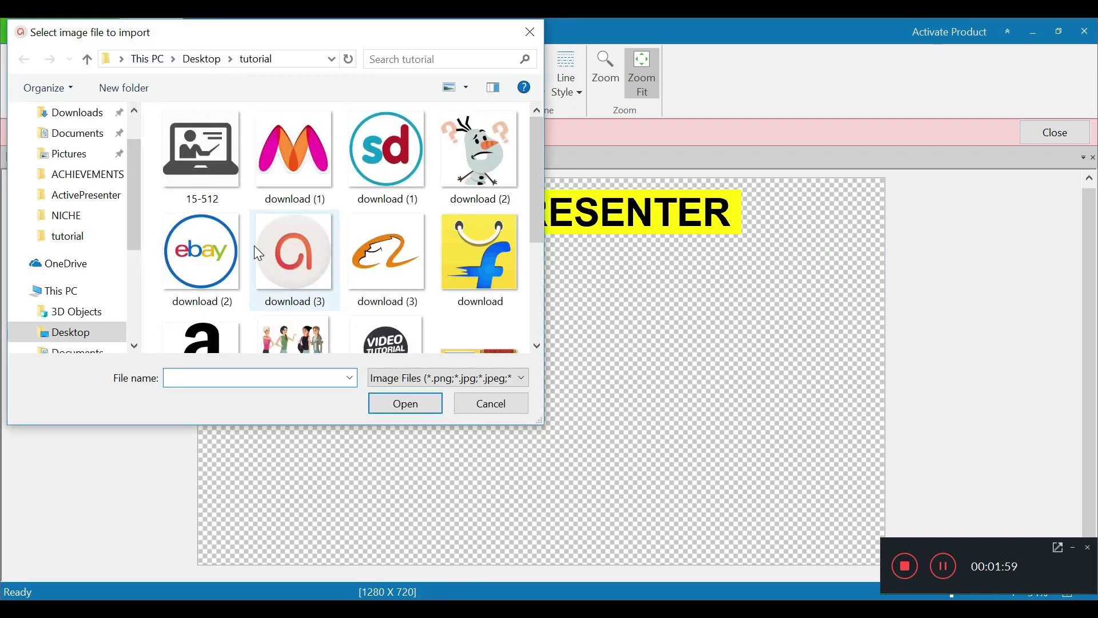
{"action": "scroll", "coordinate": [254, 246], "scroll_direction": "down", "scroll_amount": 3}
{"action": "scroll", "coordinate": [254, 246], "scroll_direction": "up", "scroll_amount": 3}
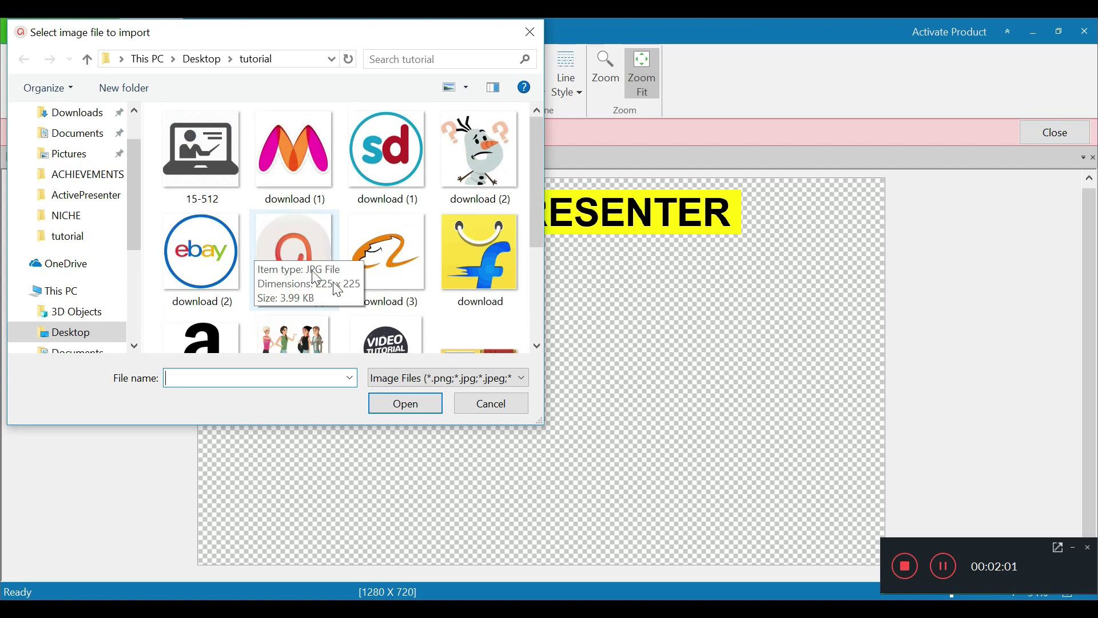
{"action": "double_click", "coordinate": [223, 171]}
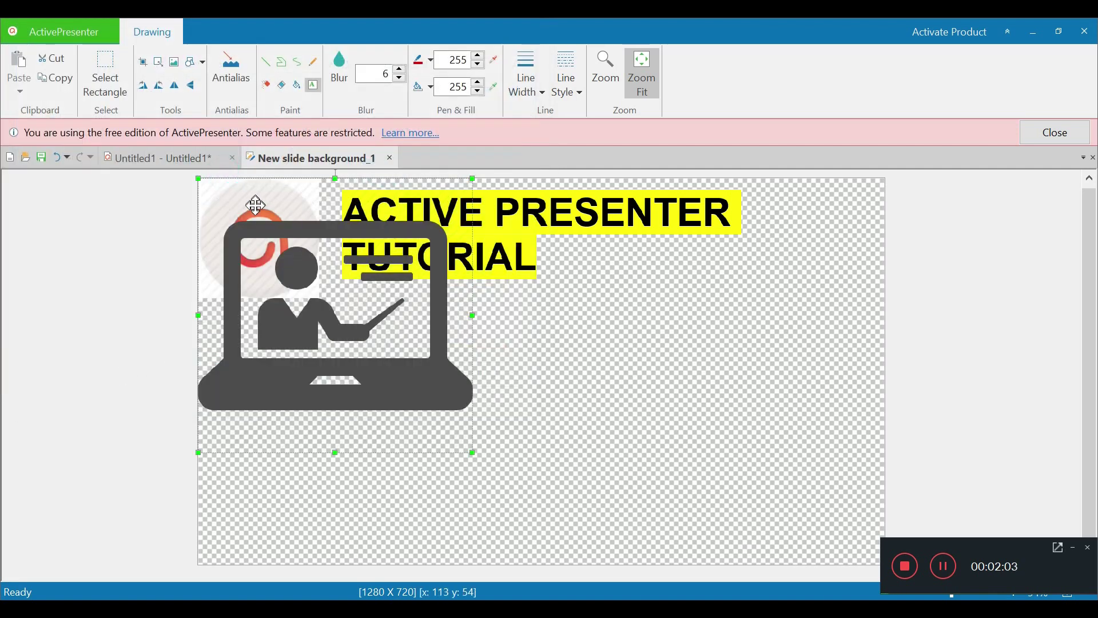
{"action": "left_click_drag", "start_coordinate": [255, 204], "coordinate": [552, 425]}
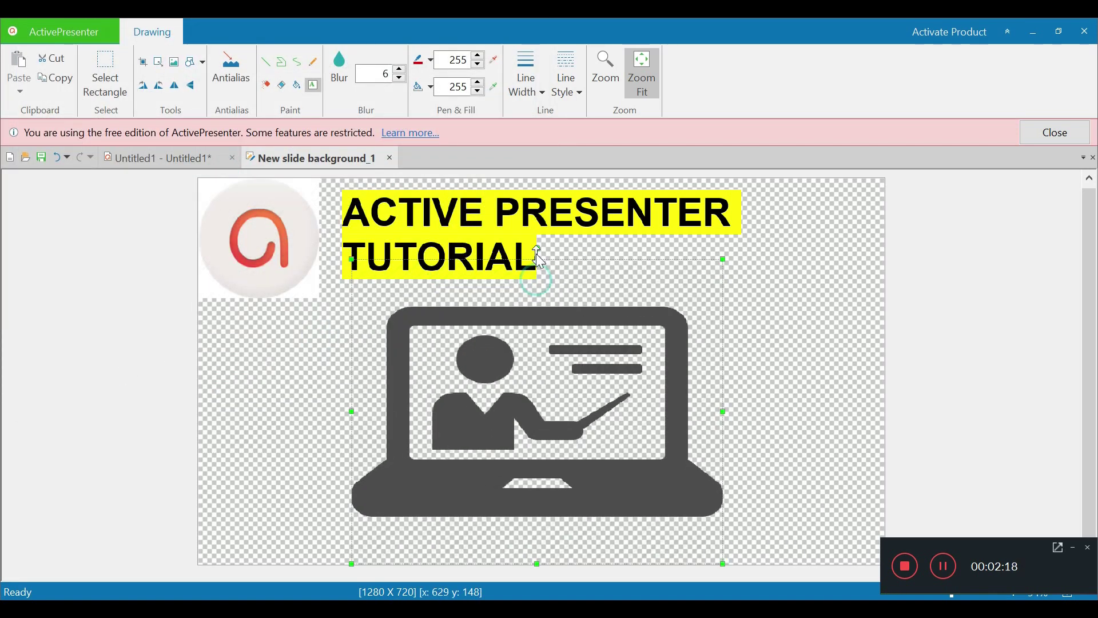
{"action": "left_click_drag", "start_coordinate": [538, 258], "coordinate": [538, 252]}
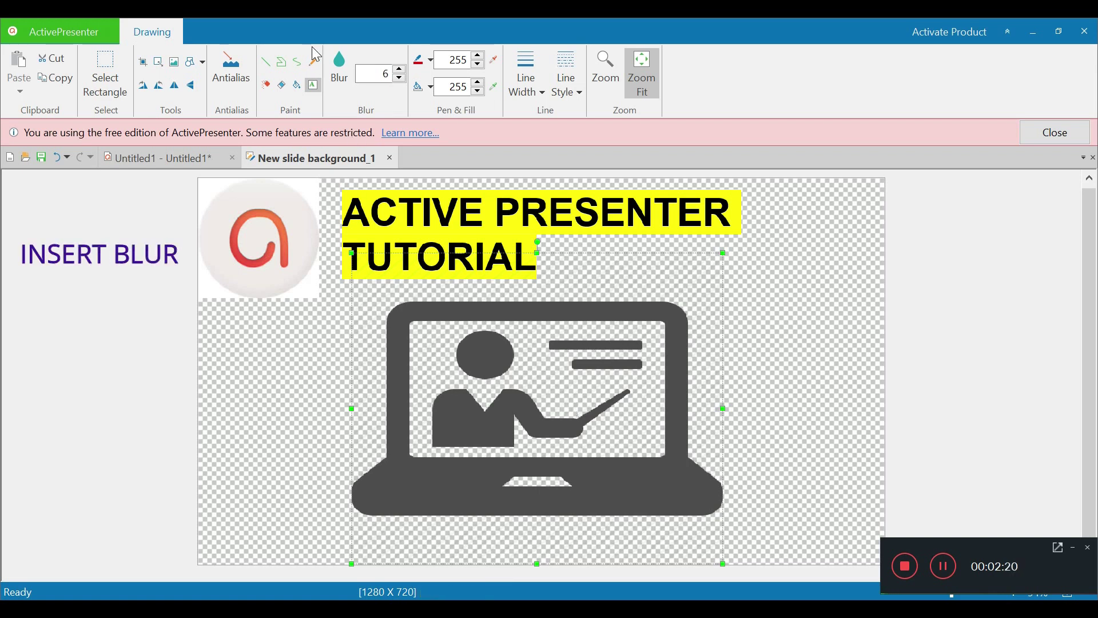
- Blur the whole laptop picture with a blur radius of 10
{"action": "left_click", "coordinate": [340, 85]}
{"action": "left_click_drag", "start_coordinate": [345, 289], "coordinate": [565, 359]}
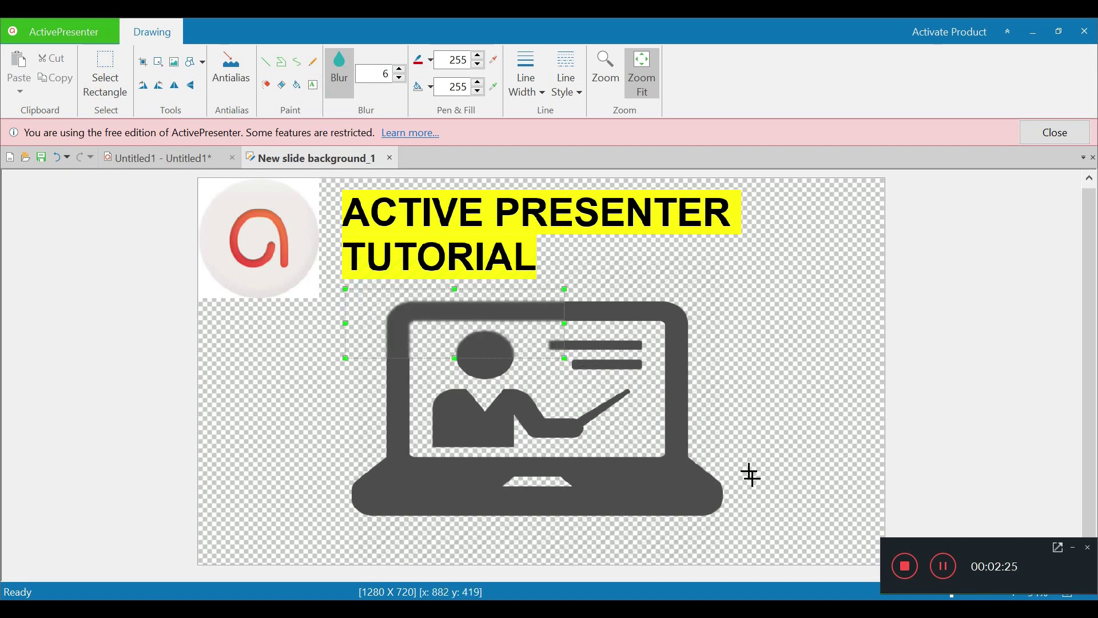
{"action": "left_click", "coordinate": [747, 524]}
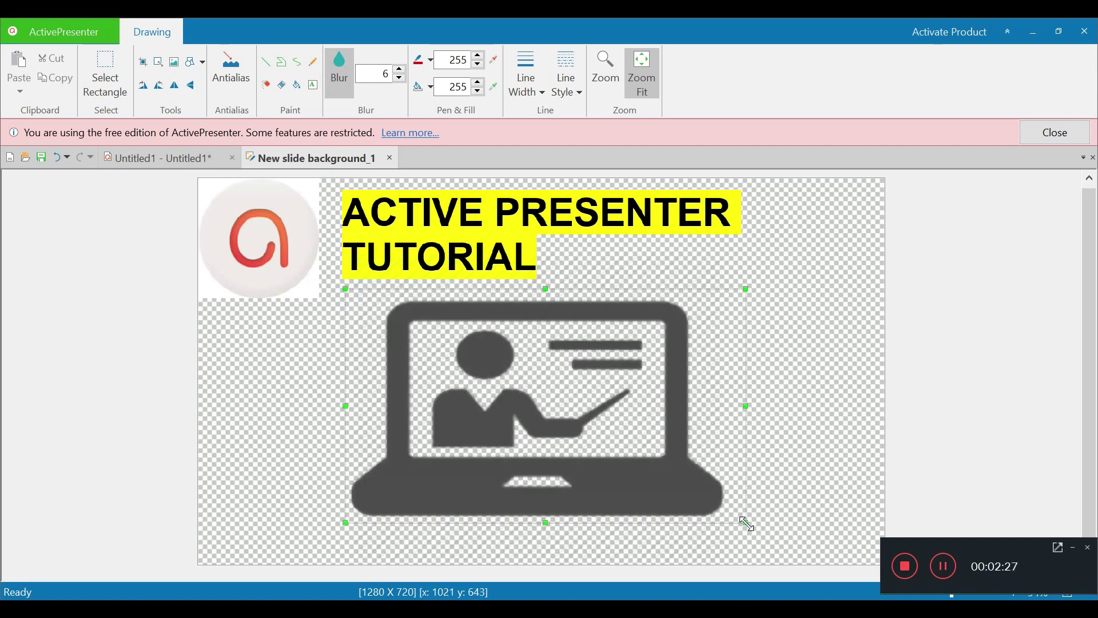
{"action": "left_click", "coordinate": [401, 69]}
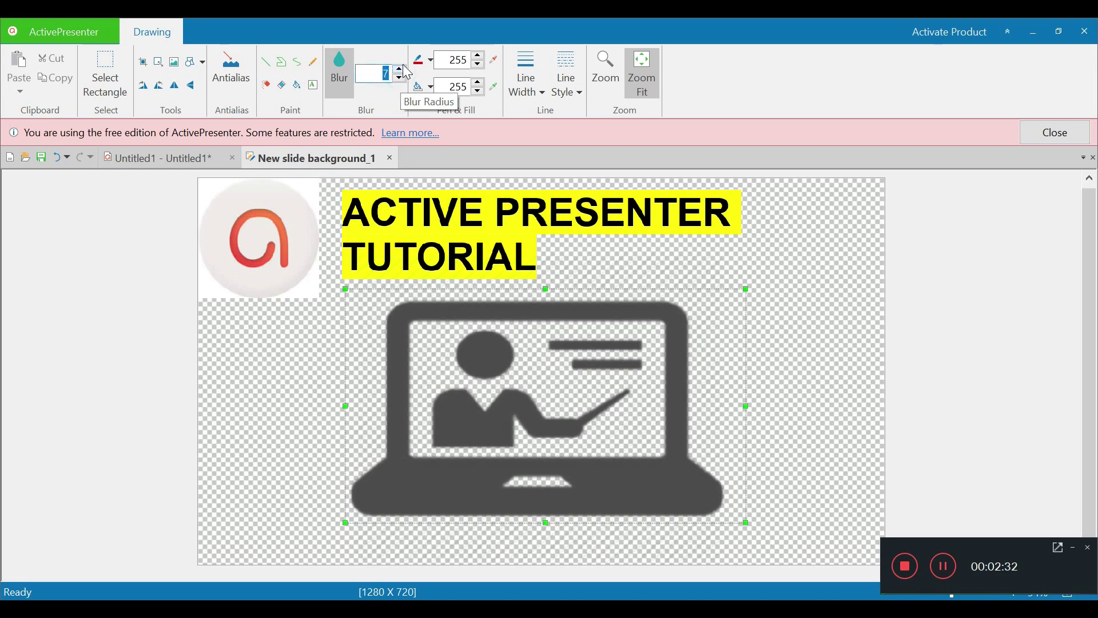
{"action": "left_click", "coordinate": [400, 69]}
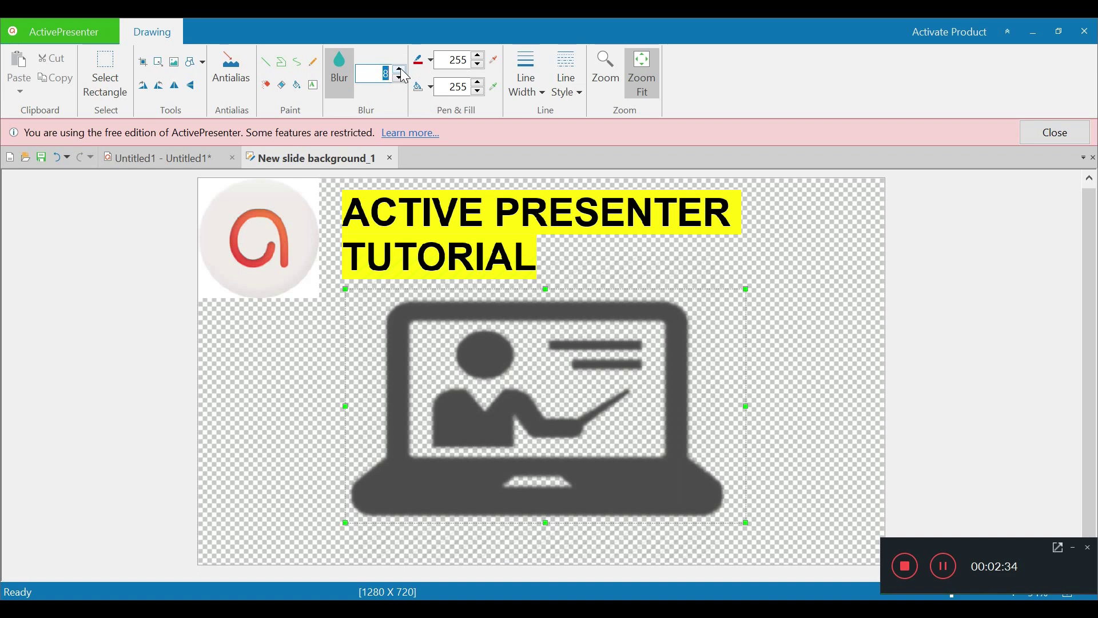
{"action": "left_click", "coordinate": [401, 70]}
{"action": "left_click", "coordinate": [400, 69]}
{"action": "left_click", "coordinate": [942, 471]}
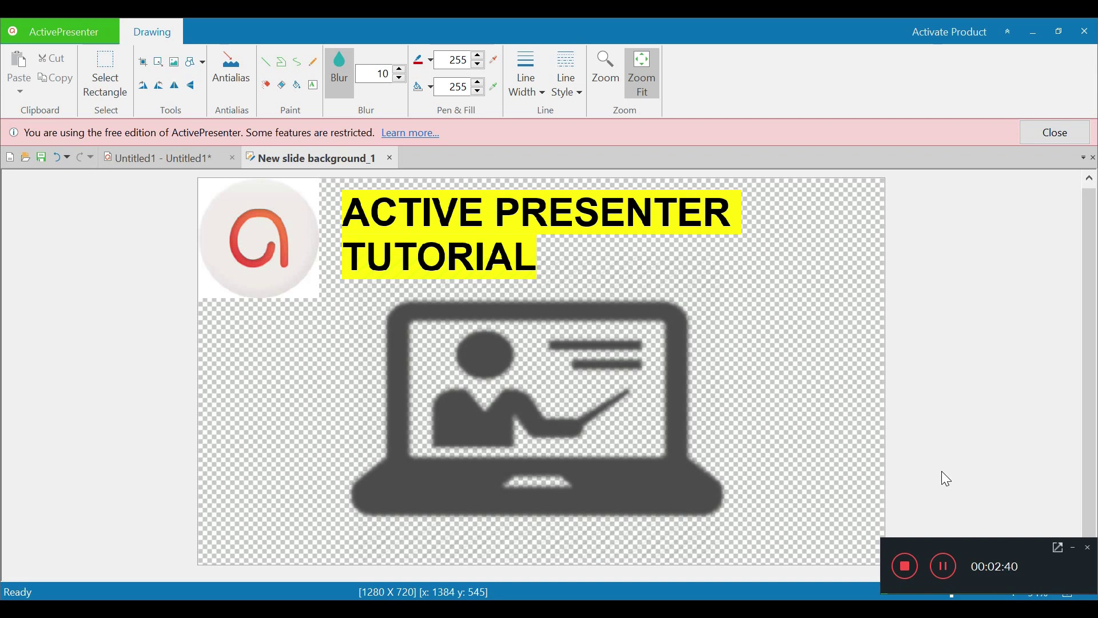
- Close the background image with its changes saved, and extend the slide's duration to 0:10.760
{"action": "left_click", "coordinate": [390, 157]}
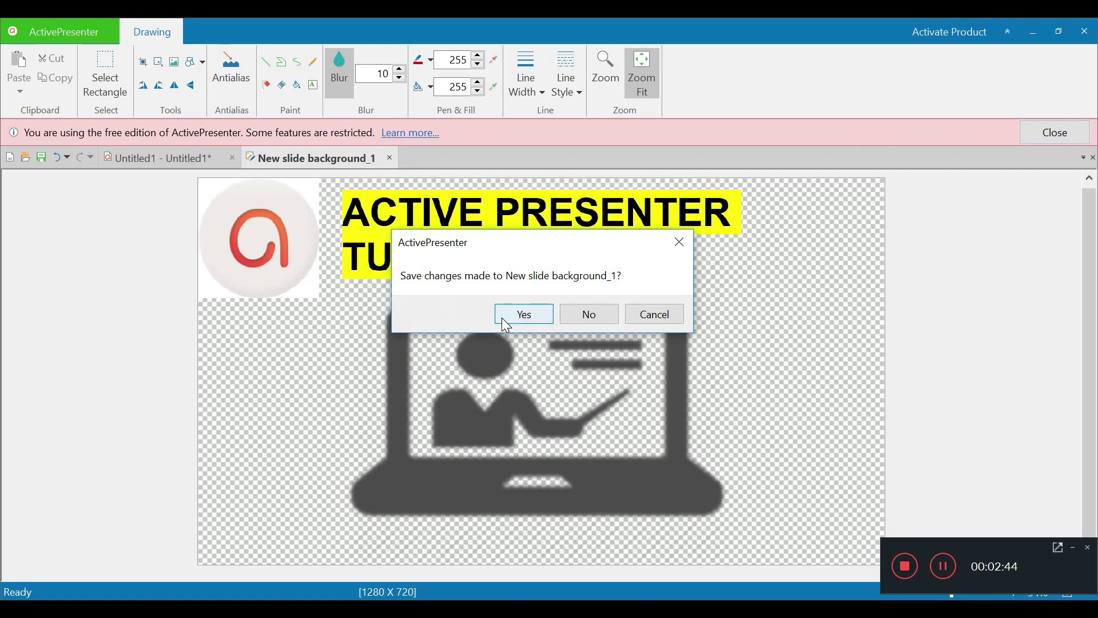
{"action": "left_click", "coordinate": [502, 318]}
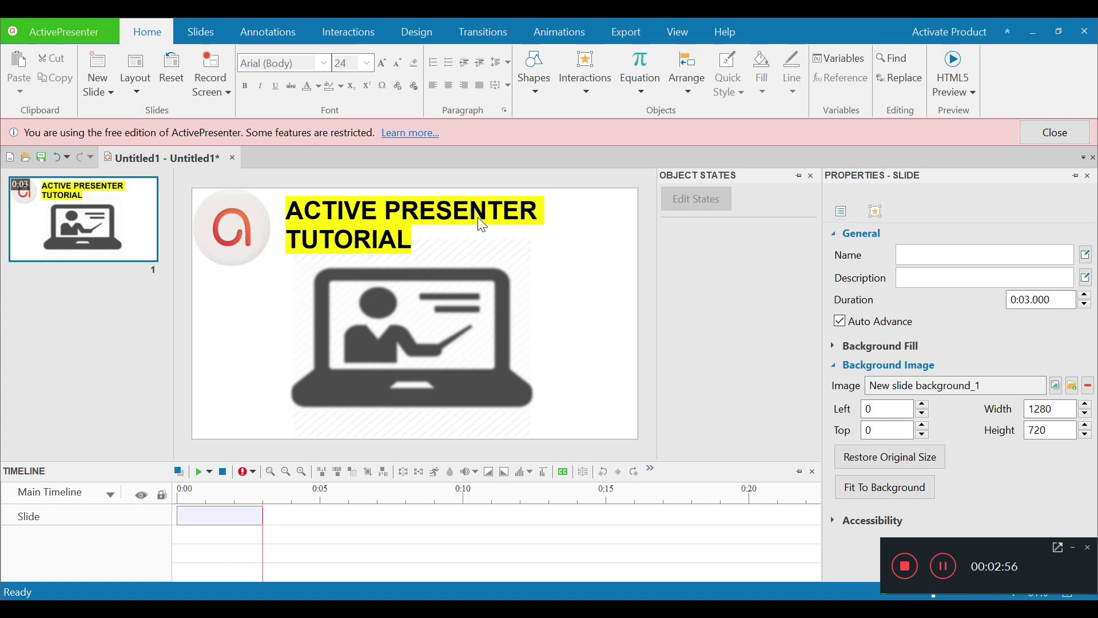
{"action": "left_click", "coordinate": [278, 262]}
{"action": "left_click_drag", "start_coordinate": [263, 516], "coordinate": [485, 517]}
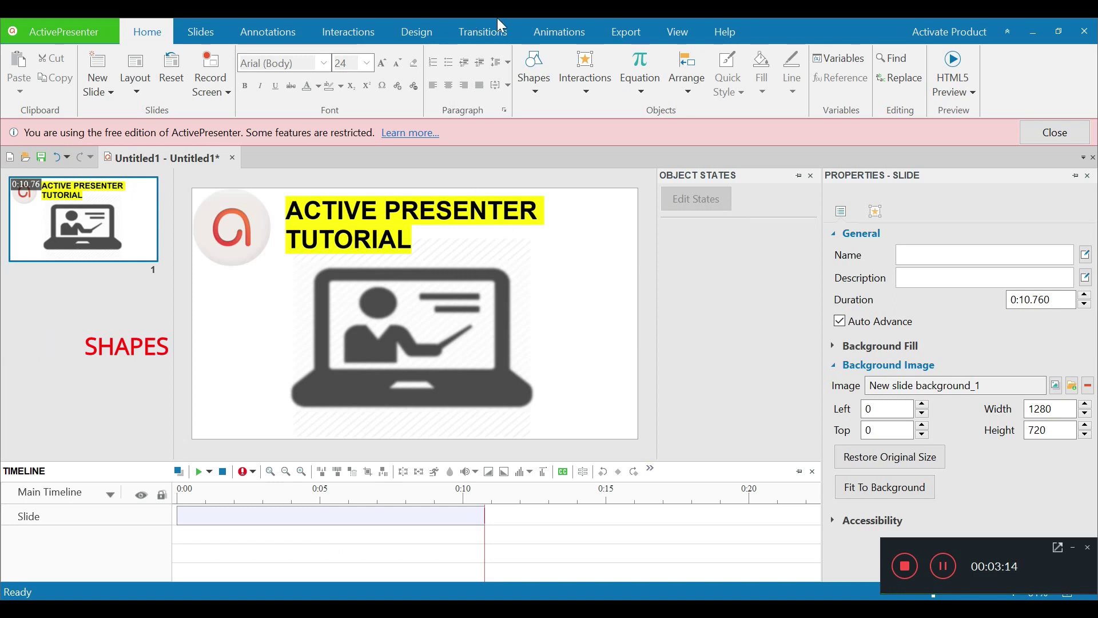
- Add a chevron block arrow beside the laptop's lower right and label it LEARN in Arial Black, size 28
{"action": "left_click", "coordinate": [535, 72]}
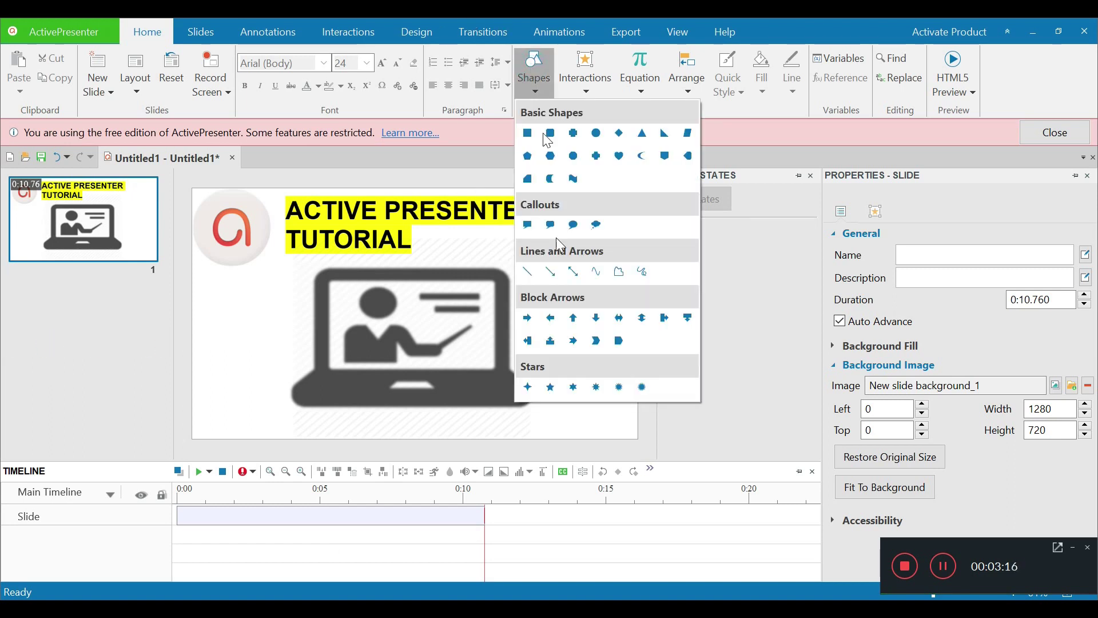
{"action": "left_click", "coordinate": [597, 342]}
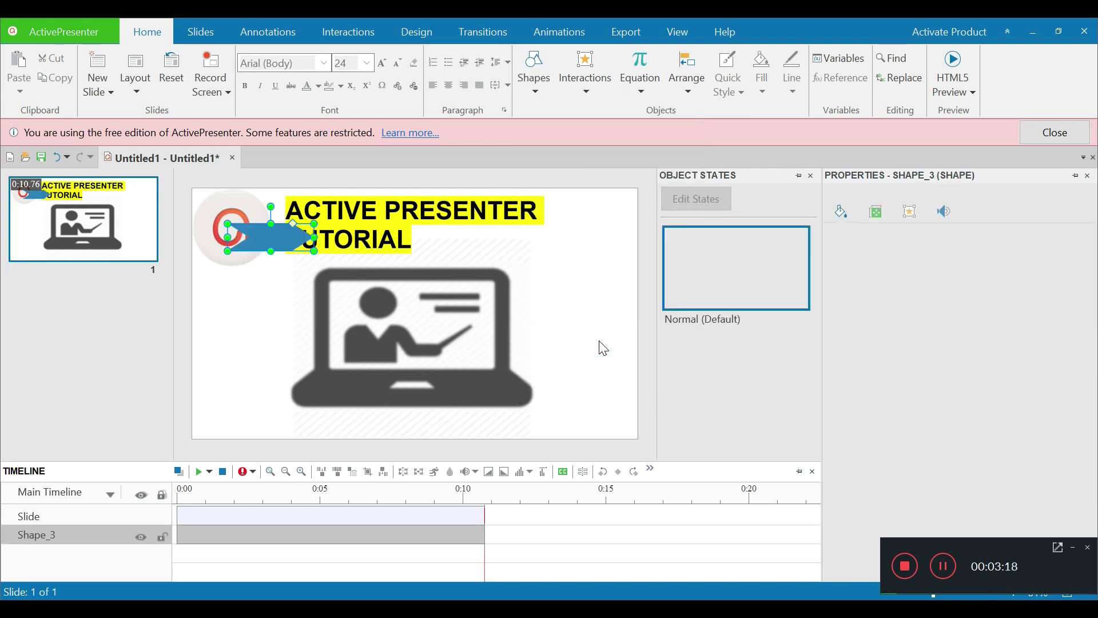
{"action": "left_click_drag", "start_coordinate": [481, 325], "coordinate": [521, 371]}
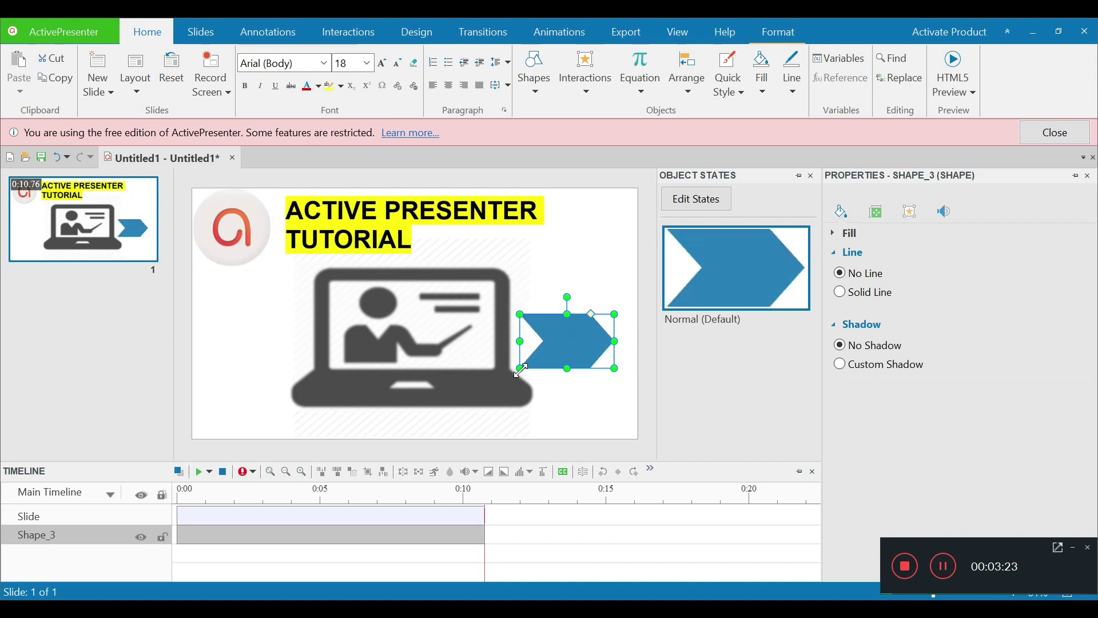
{"action": "double_click", "coordinate": [570, 341]}
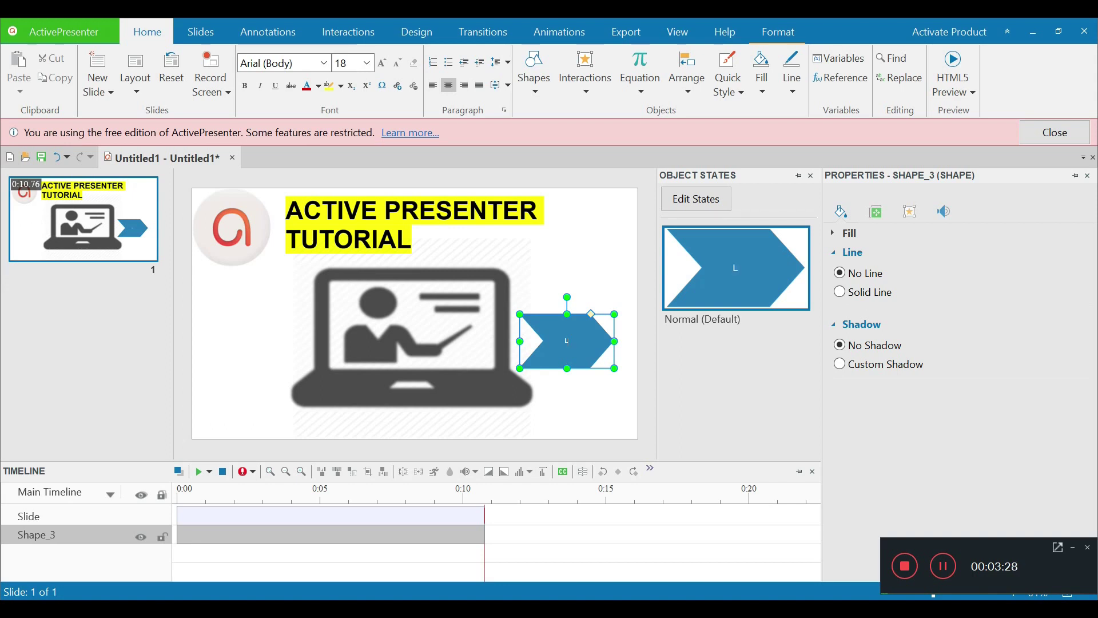
{"action": "key", "text": "ctrl+a"}
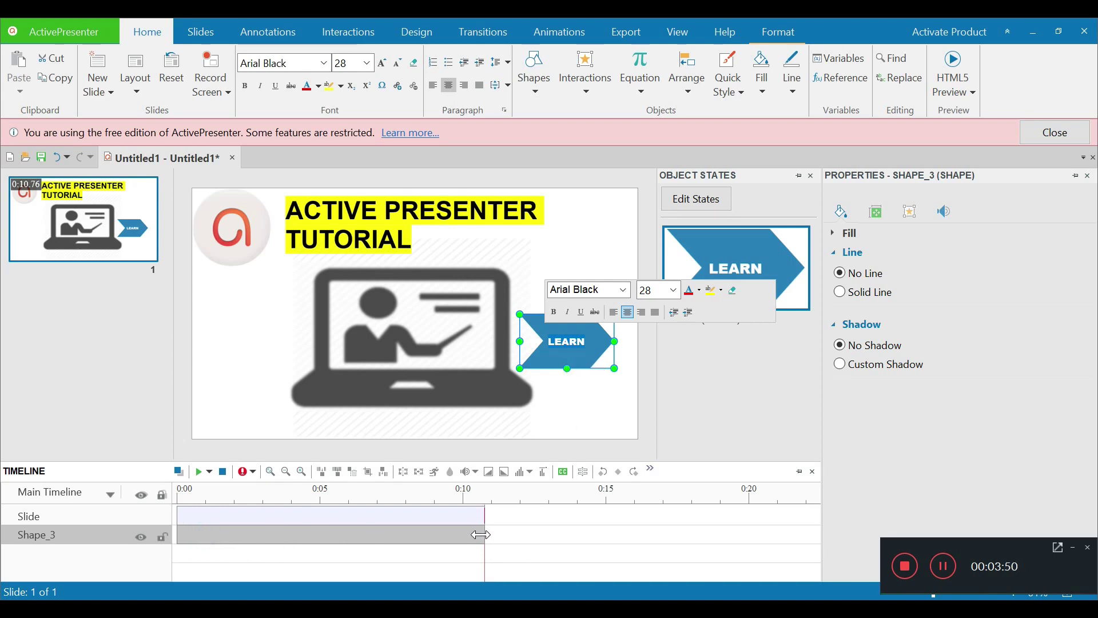
- Shorten the LEARN arrow to about 0.92 s on the timeline and duplicate it back to back, with the original starting at 0:00.920
{"action": "left_click_drag", "start_coordinate": [482, 535], "coordinate": [198, 536]}
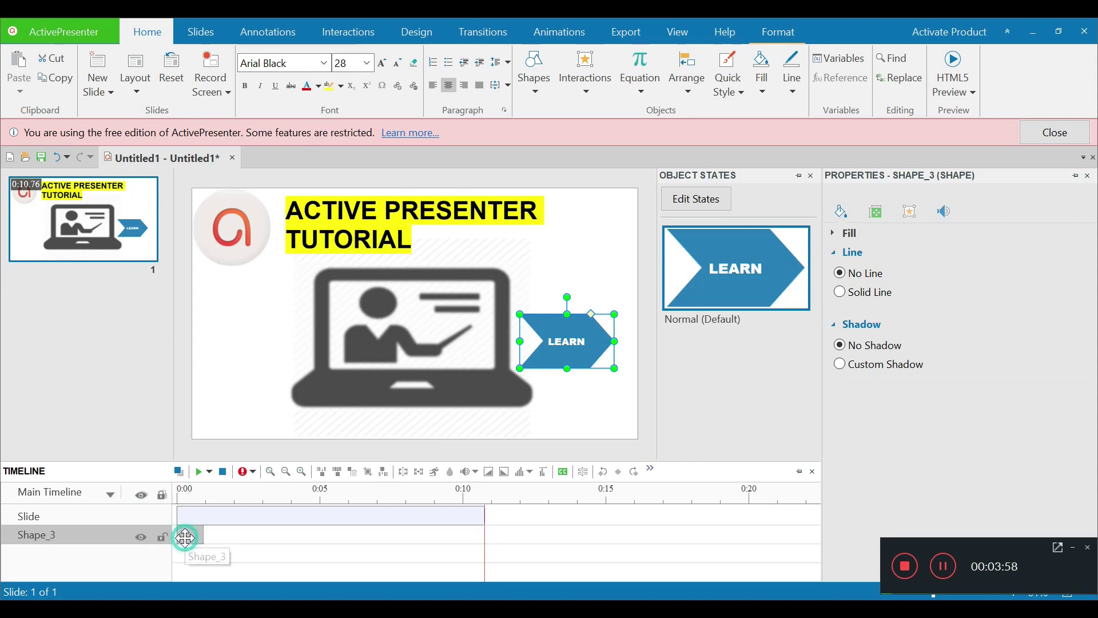
{"action": "left_click", "coordinate": [224, 543]}
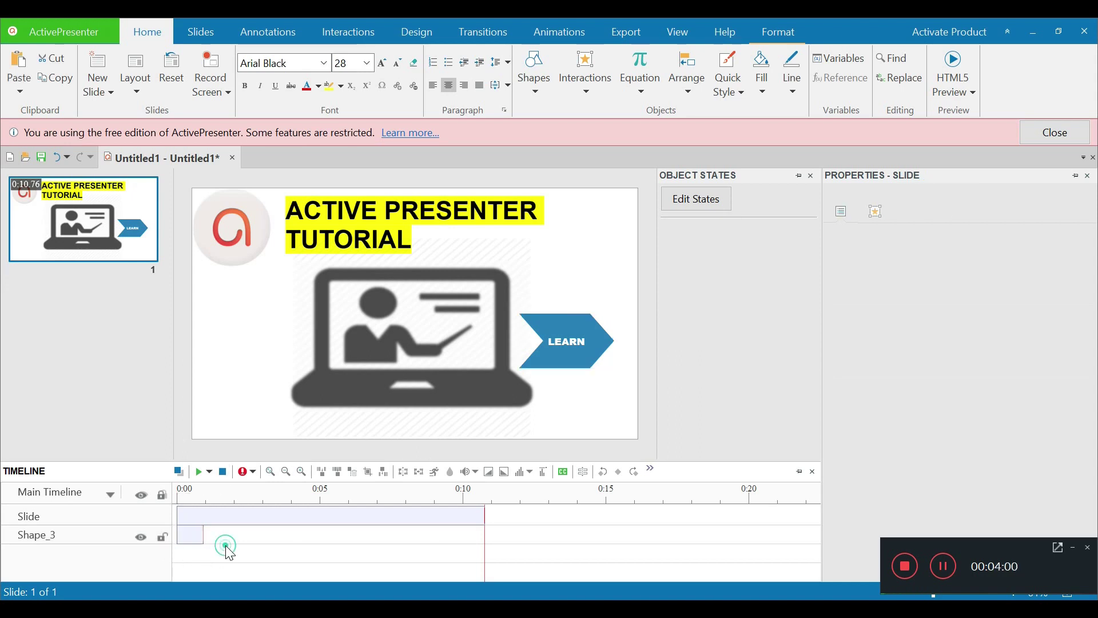
{"action": "key", "text": "ctrl+v"}
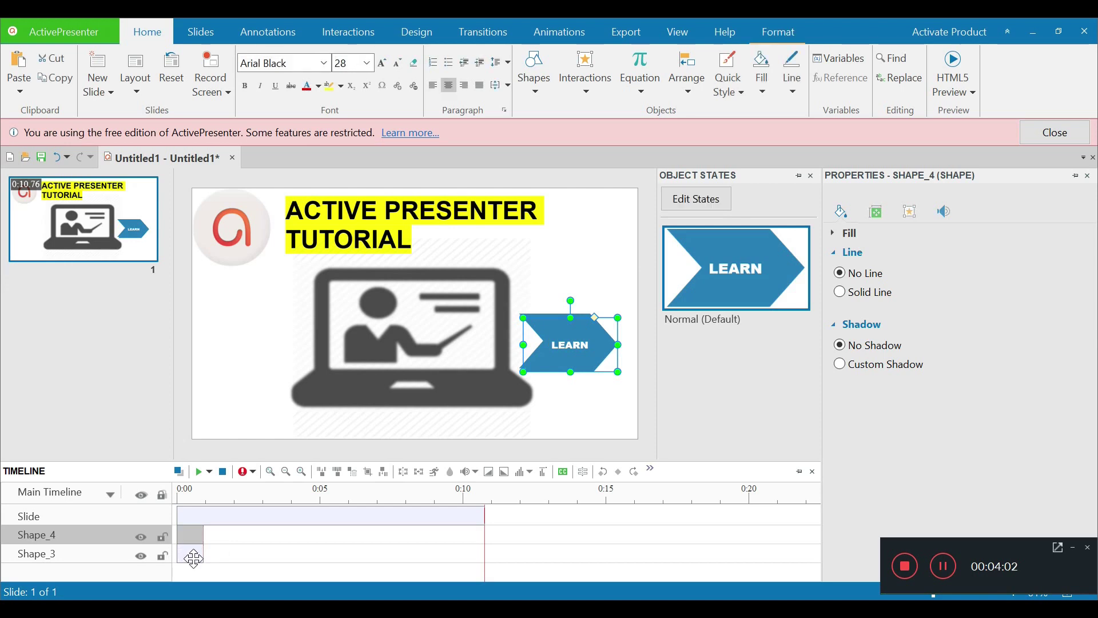
{"action": "left_click_drag", "start_coordinate": [190, 553], "coordinate": [218, 554]}
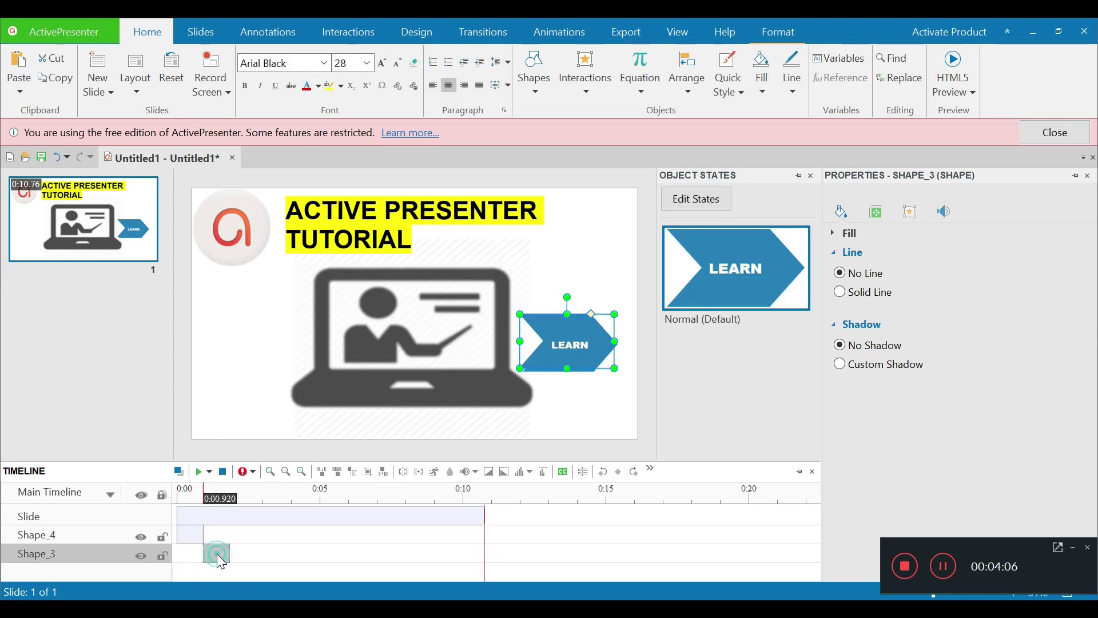
- Relabel the second timeline arrow AMAZING and set its text size to 24
{"action": "left_click_drag", "start_coordinate": [585, 340], "coordinate": [588, 344]}
{"action": "double_click", "coordinate": [588, 344]}
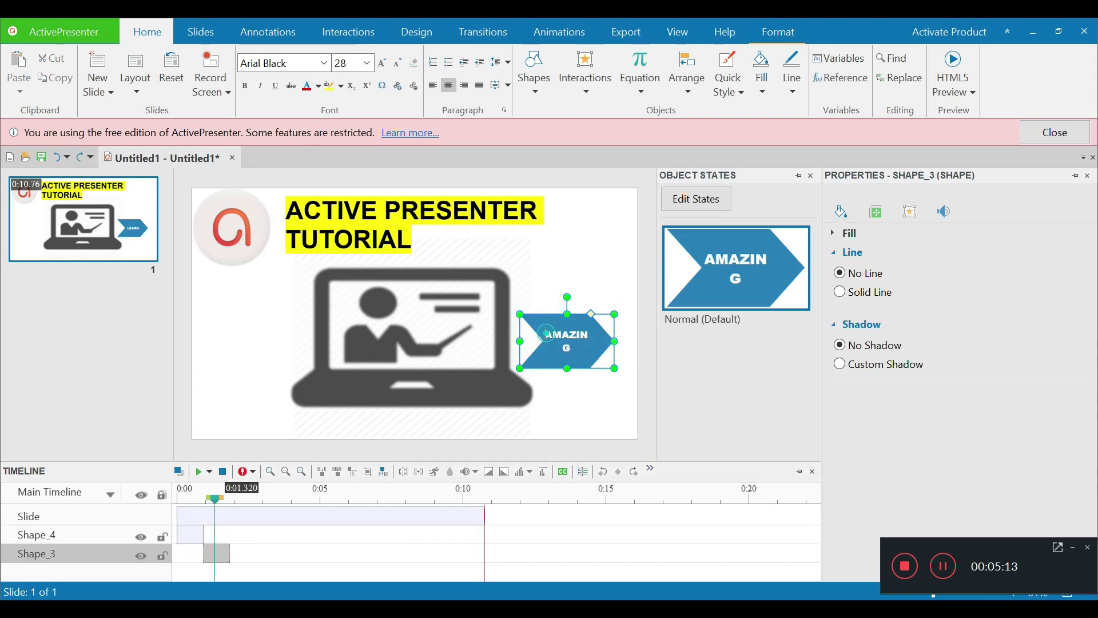
{"action": "double_click", "coordinate": [546, 332]}
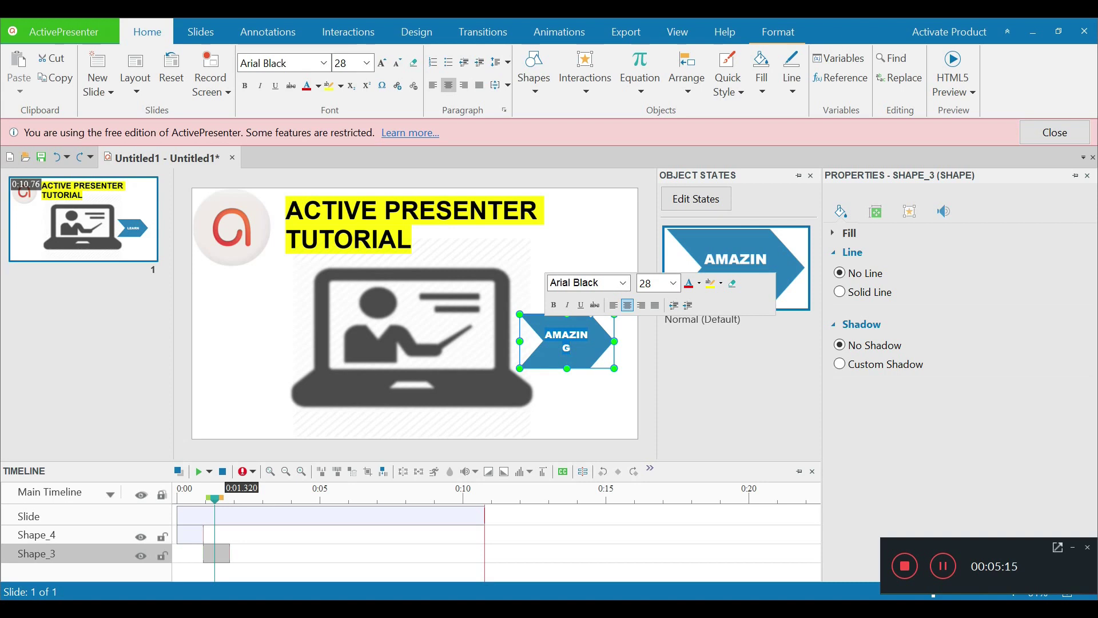
{"action": "left_click", "coordinate": [675, 284]}
{"action": "left_click", "coordinate": [648, 429]}
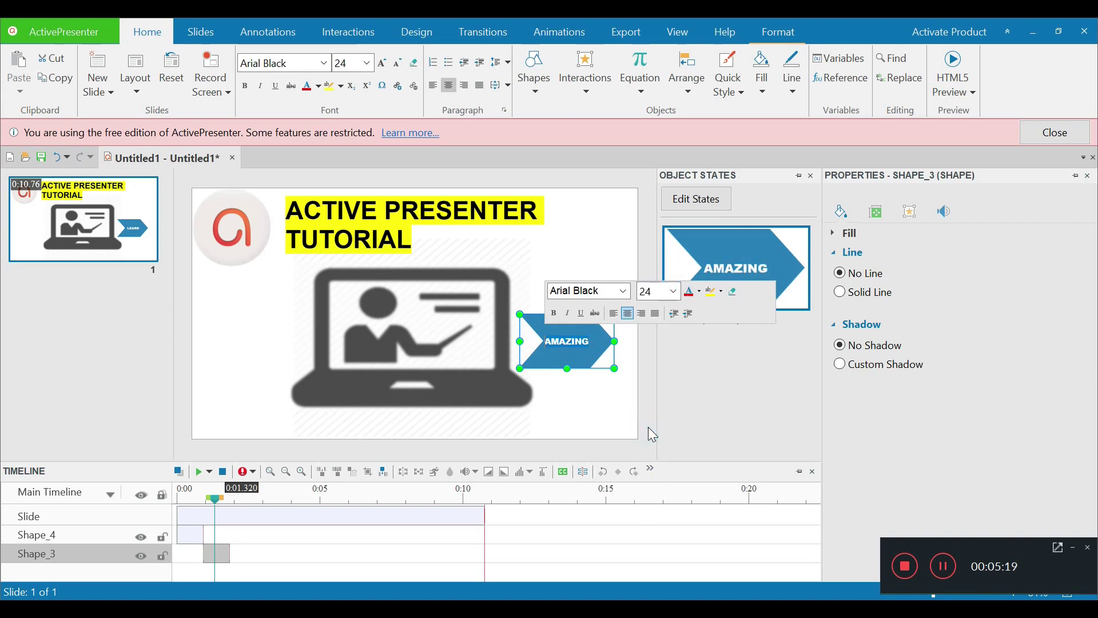
{"action": "left_click", "coordinate": [250, 561]}
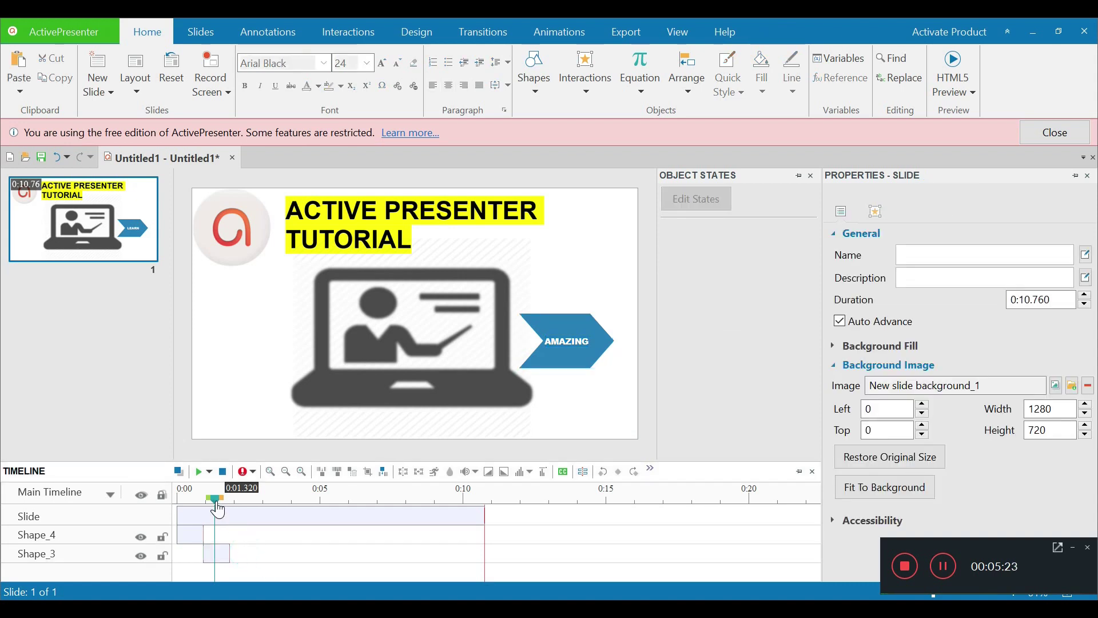
- Place a copy of the AMAZING arrow directly after it on the upper timeline track and relabel the copy EDITS
{"action": "left_click_drag", "start_coordinate": [215, 498], "coordinate": [235, 499]}
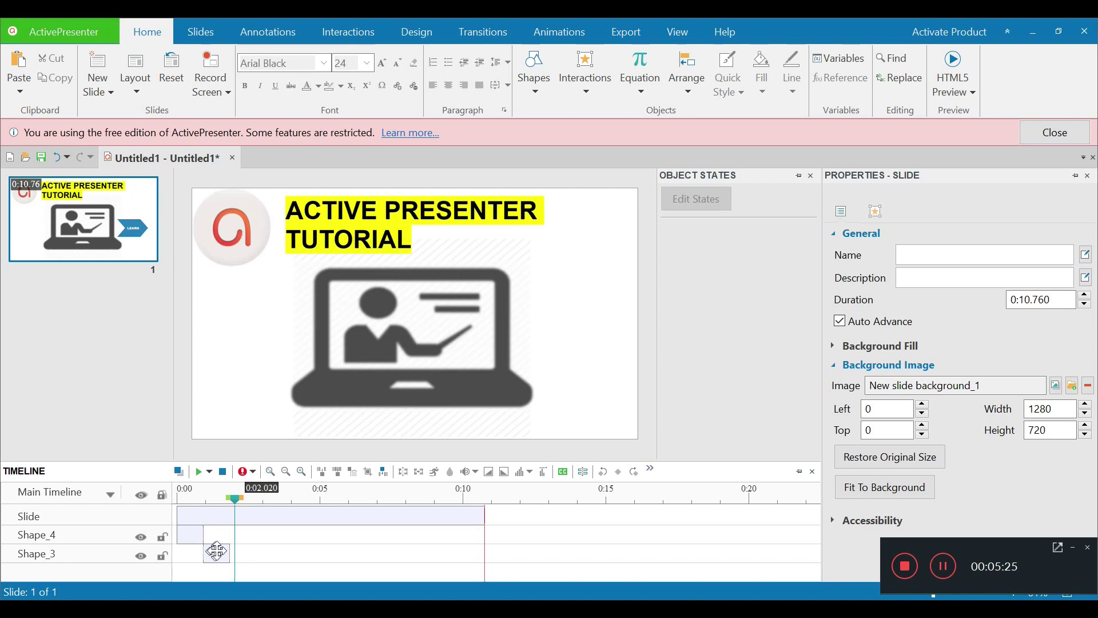
{"action": "left_click_drag", "start_coordinate": [216, 552], "coordinate": [241, 537]}
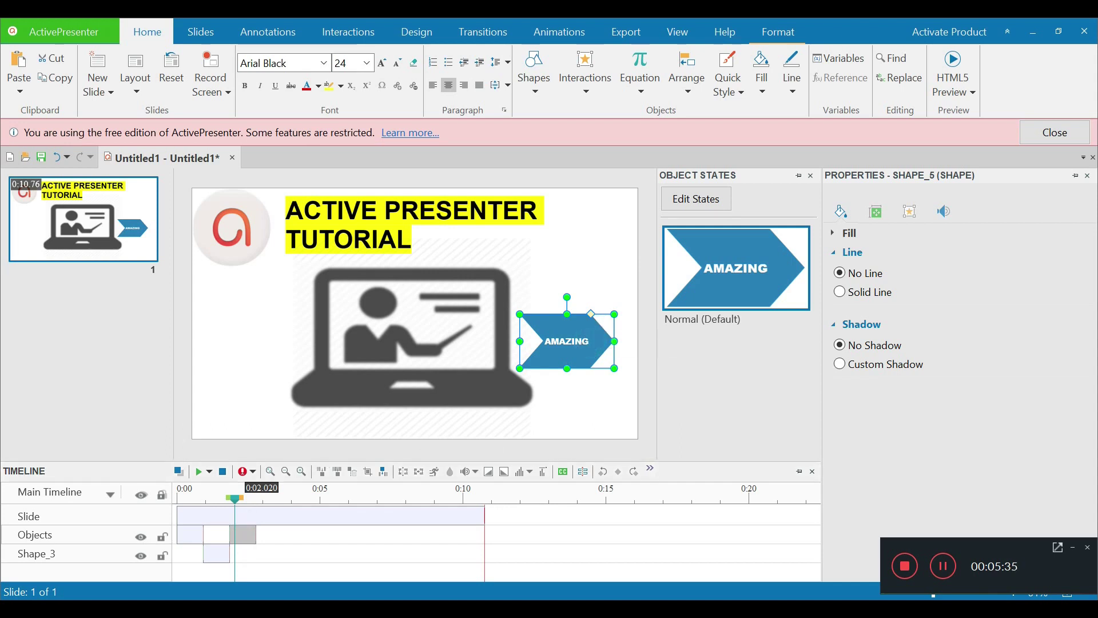
{"action": "left_click", "coordinate": [590, 344]}
{"action": "left_click", "coordinate": [590, 345]}
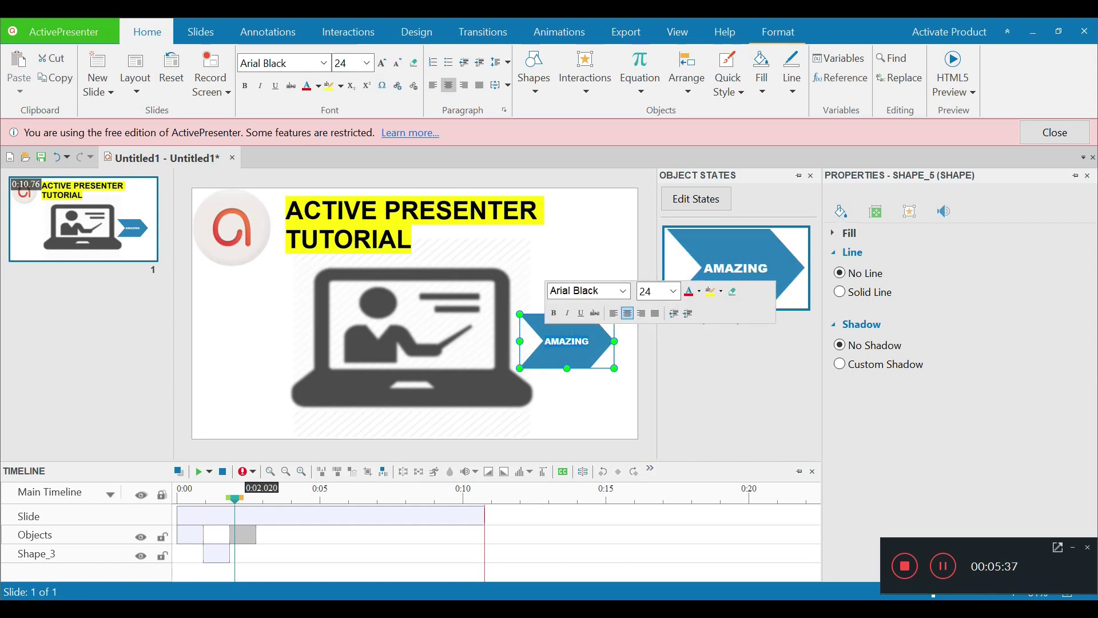
{"action": "key", "text": "ctrl+a"}
{"action": "key", "text": "Delete"}
{"action": "key", "text": "Escape"}
{"action": "type", "text": "ED"}
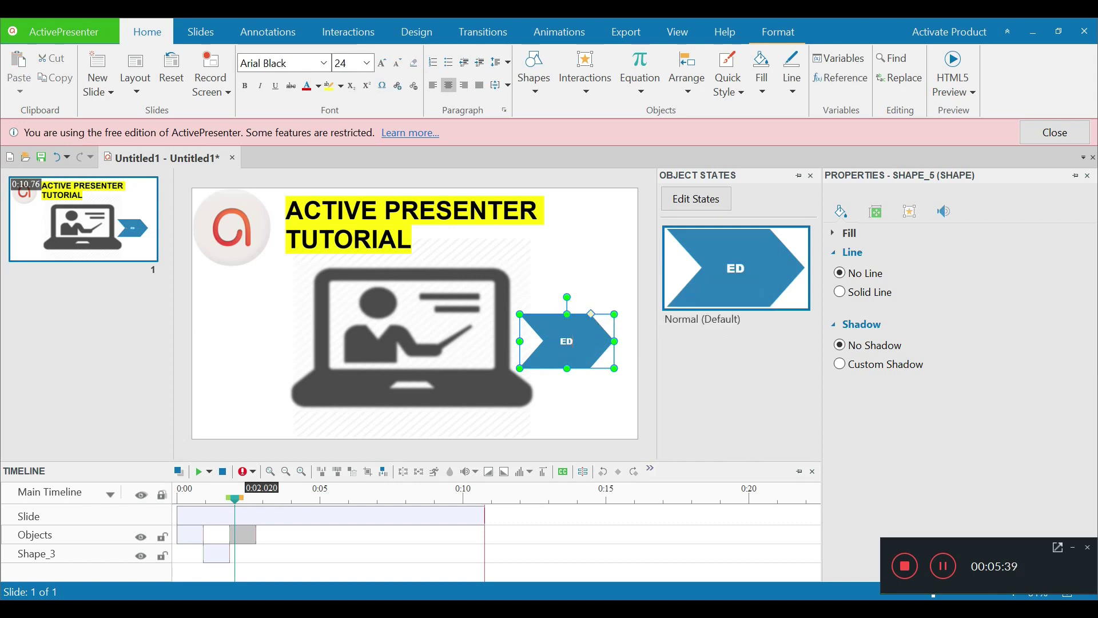
{"action": "type", "text": "ITS"}
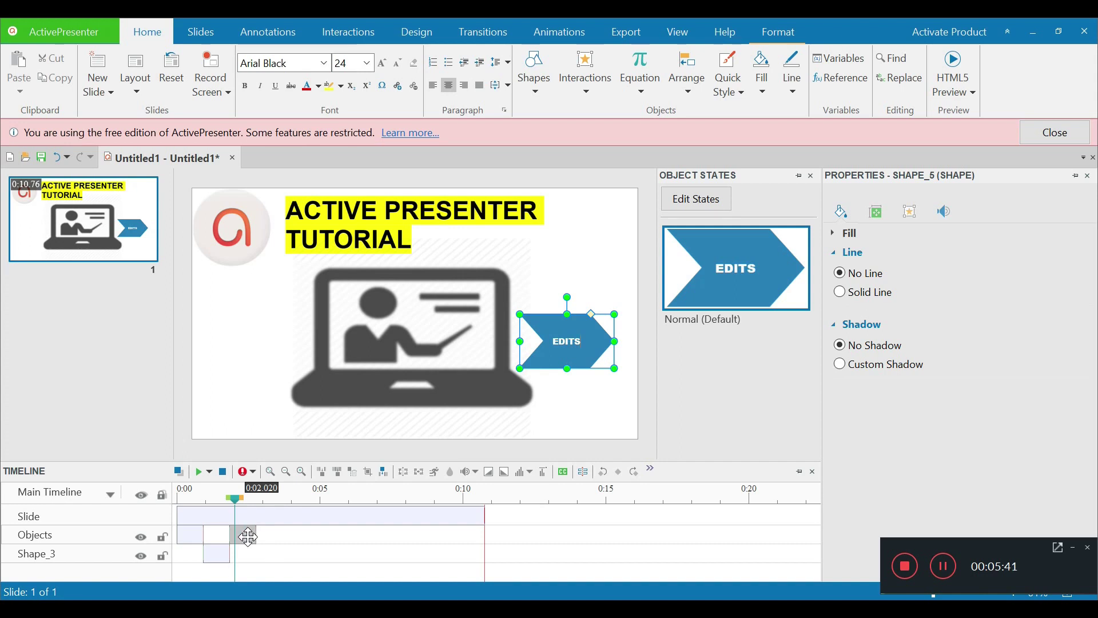
- Place another copy of the AMAZING arrow on the lower timeline track, starting at 0:02.760 right after the EDITS arrow
{"action": "left_click_drag", "start_coordinate": [237, 498], "coordinate": [263, 507]}
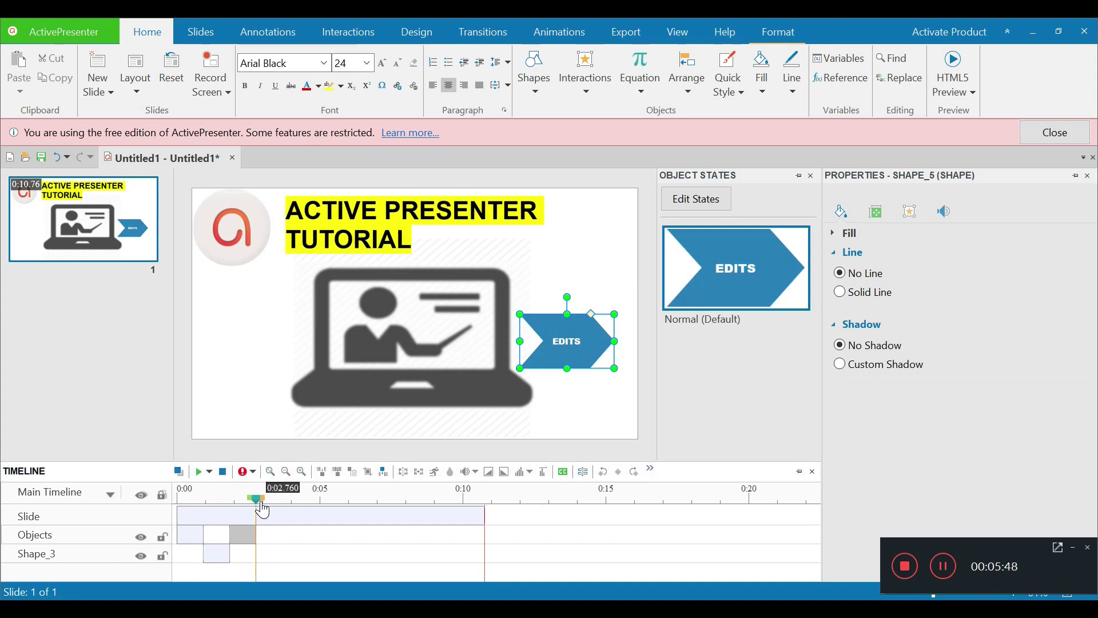
{"action": "left_click", "coordinate": [264, 551]}
{"action": "left_click", "coordinate": [266, 553]}
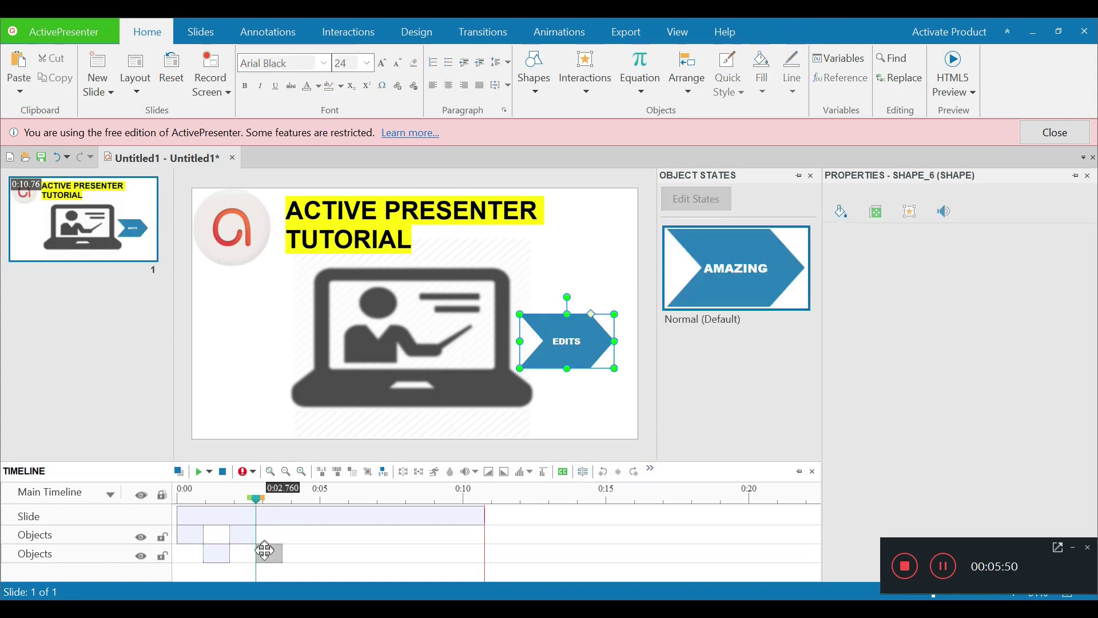
{"action": "left_click", "coordinate": [585, 350]}
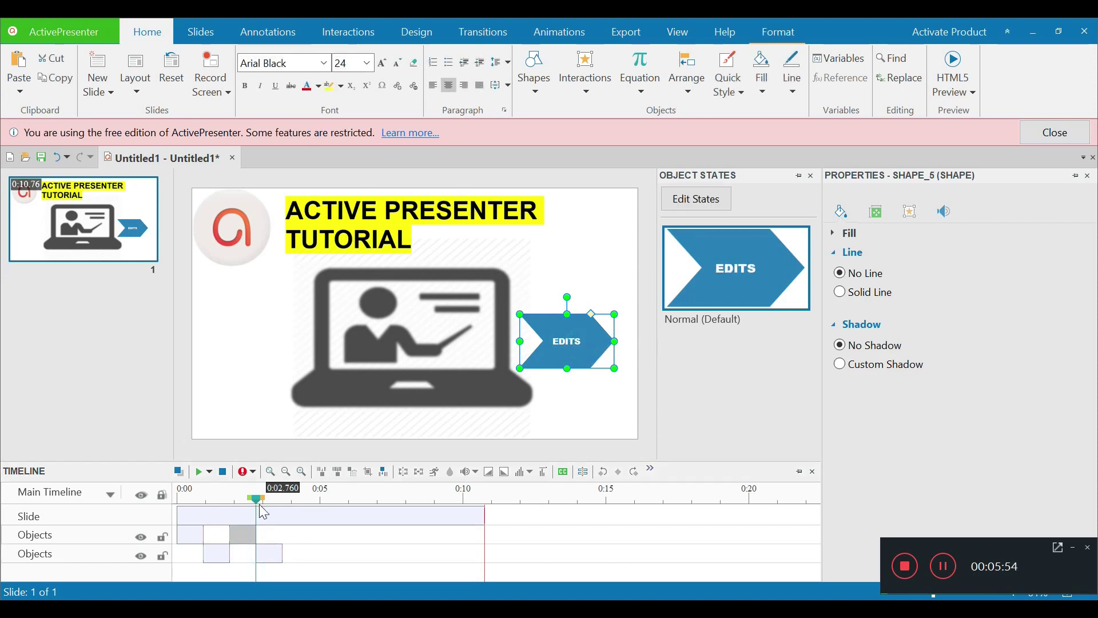
- Replace the label of the fourth timeline arrow with CREATE
{"action": "left_click", "coordinate": [258, 502]}
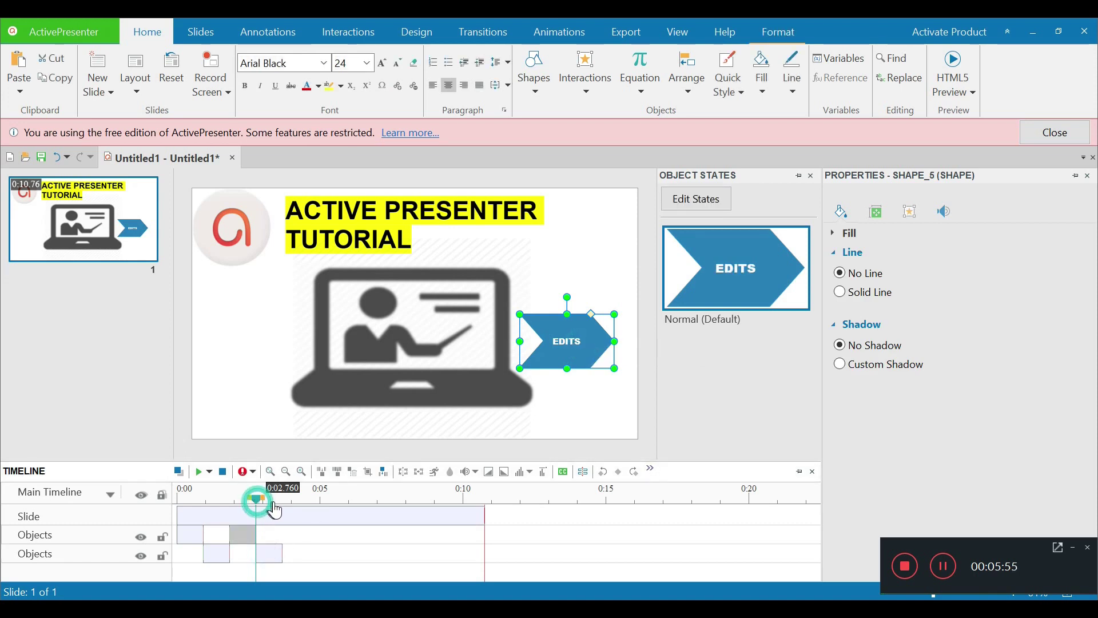
{"action": "left_click", "coordinate": [268, 554]}
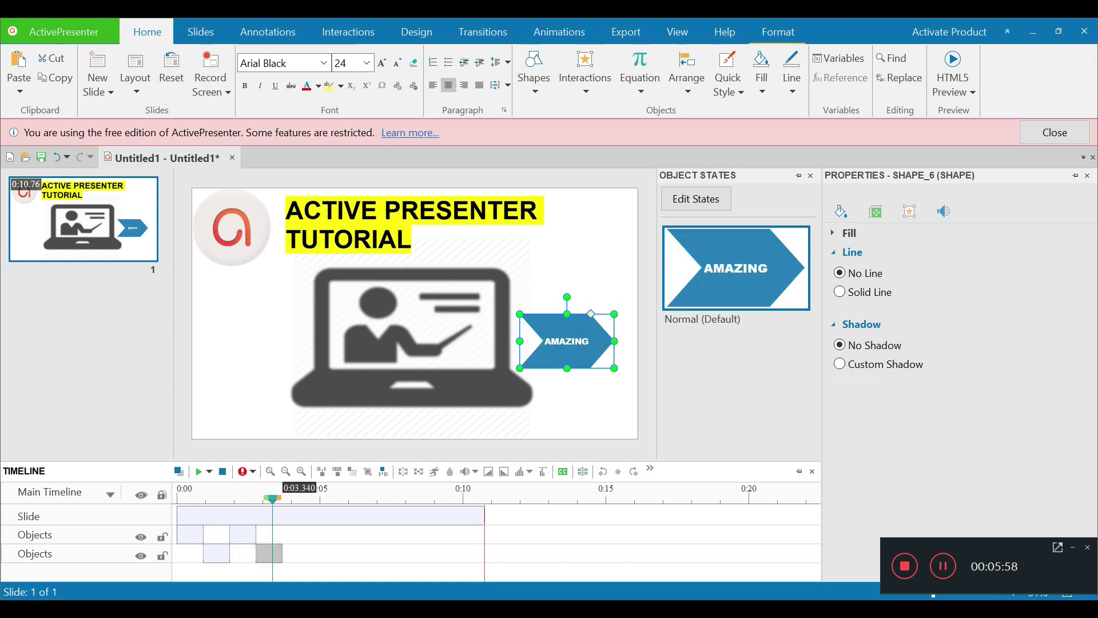
{"action": "left_click", "coordinate": [588, 342]}
{"action": "key", "text": "BackSpace"}
{"action": "key", "text": "BackSpace"}
{"action": "key", "text": "BackSpace"}
{"action": "key", "text": "BackSpace"}
{"action": "key", "text": "BackSpace"}
{"action": "key", "text": "BackSpace"}
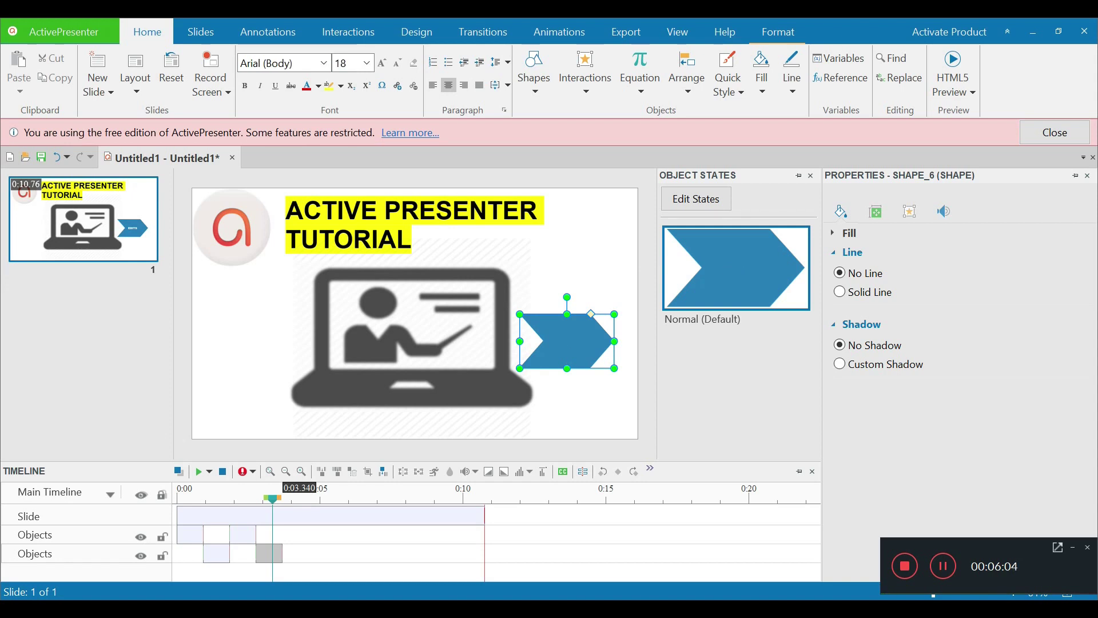
{"action": "type", "text": "CRRA"}
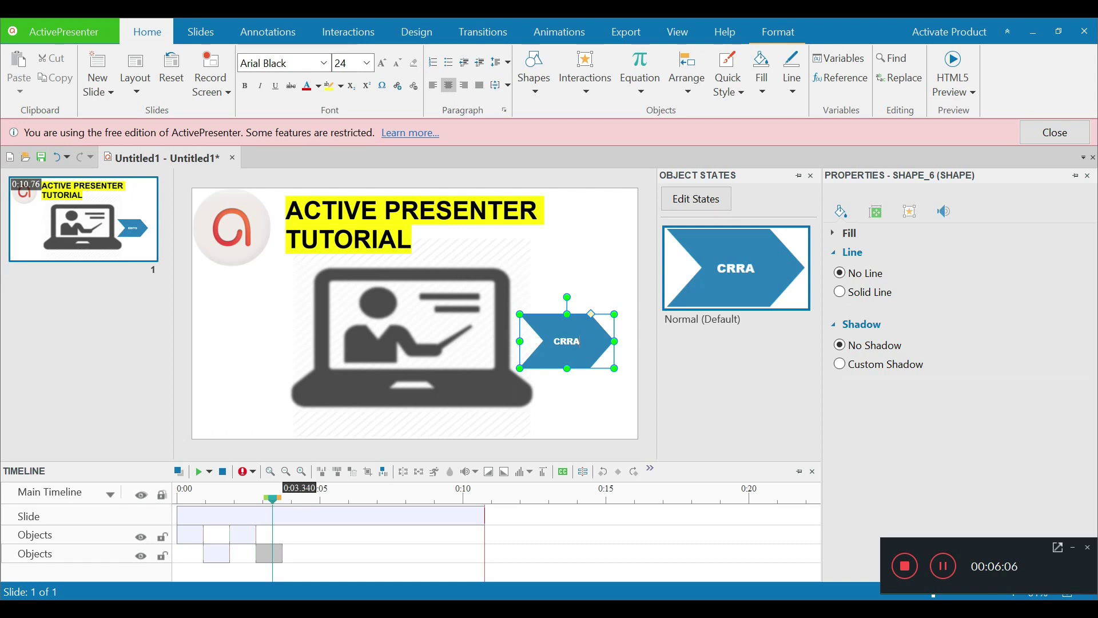
{"action": "type", "text": "EATE"}
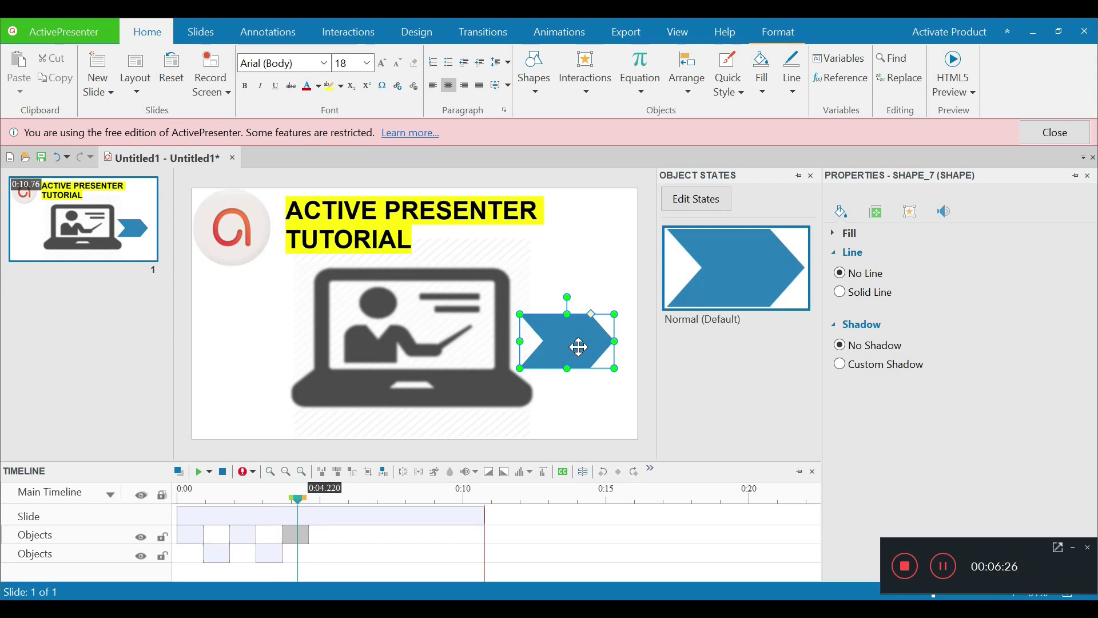
- Label the fifth timeline arrow MINDBLOWING and the sixth ILLUSTRATIONS, with the sixth arrow's text at size 18
{"action": "type", "text": "M"}
{"action": "type", "text": "INDBLOW"}
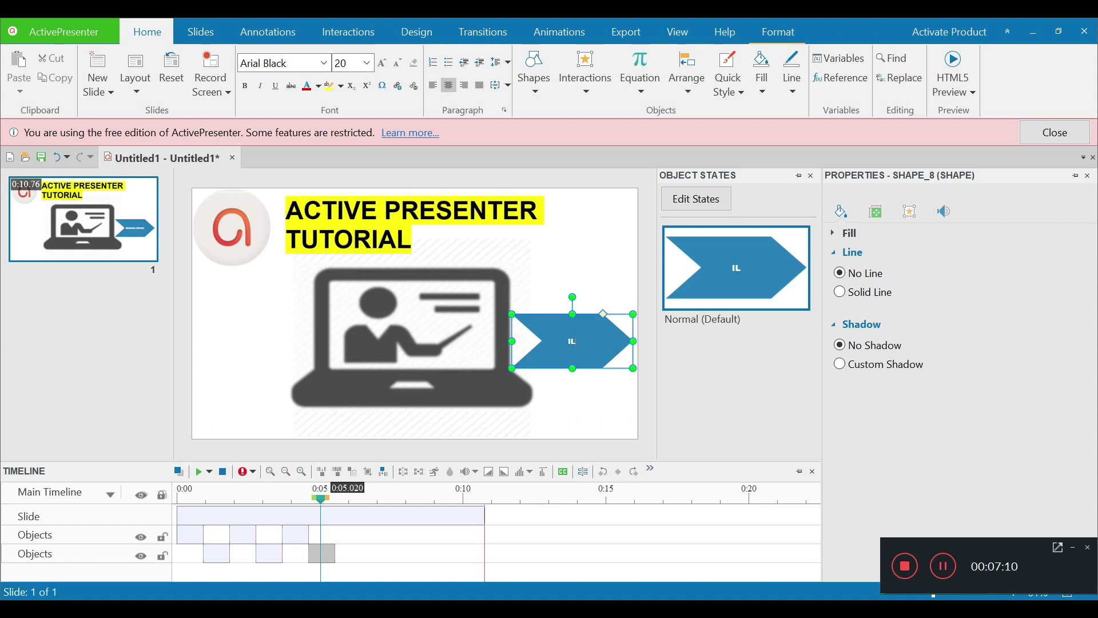
{"action": "type", "text": "TRATIONS"}
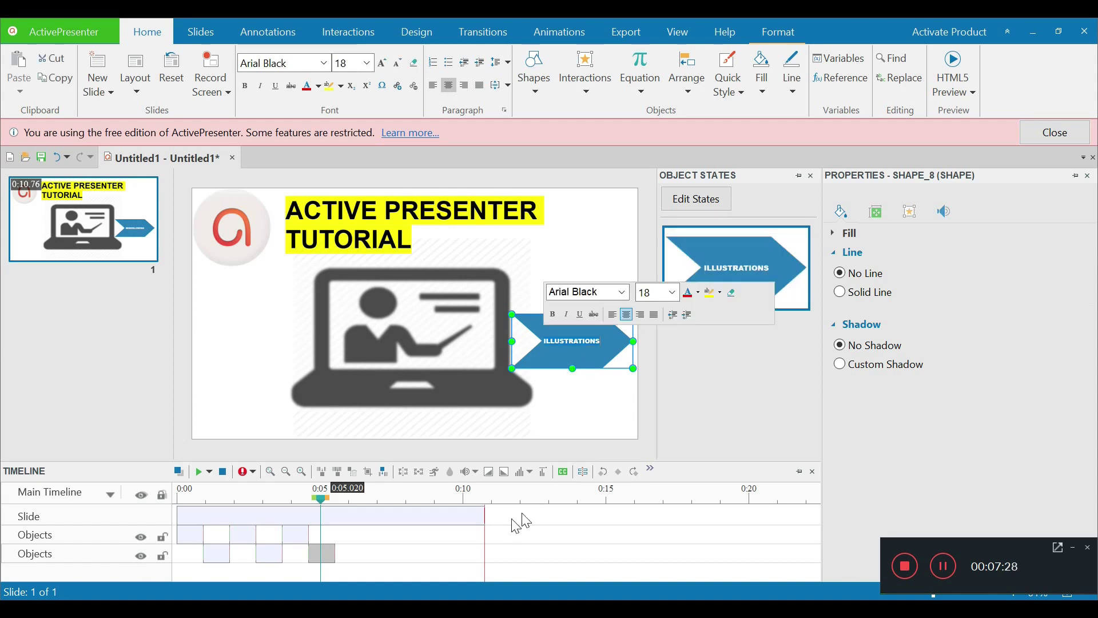
- Play the timeline from 0:00.000 and trim the slide's duration to the end of the last arrow
{"action": "left_click_drag", "start_coordinate": [321, 508], "coordinate": [169, 507]}
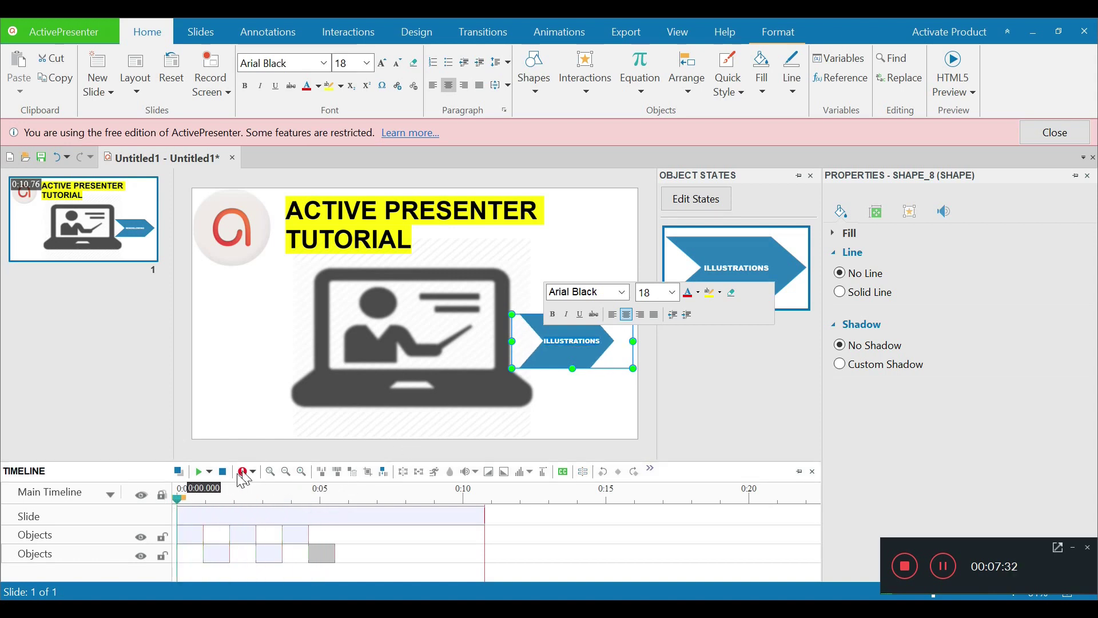
{"action": "left_click", "coordinate": [200, 474]}
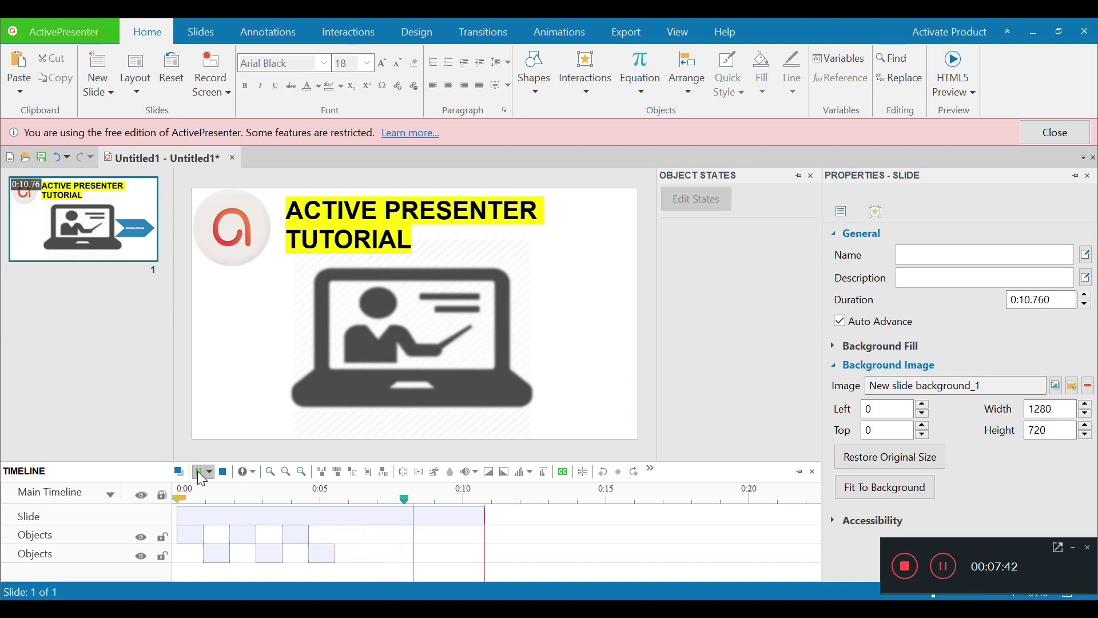
{"action": "left_click_drag", "start_coordinate": [484, 514], "coordinate": [336, 509]}
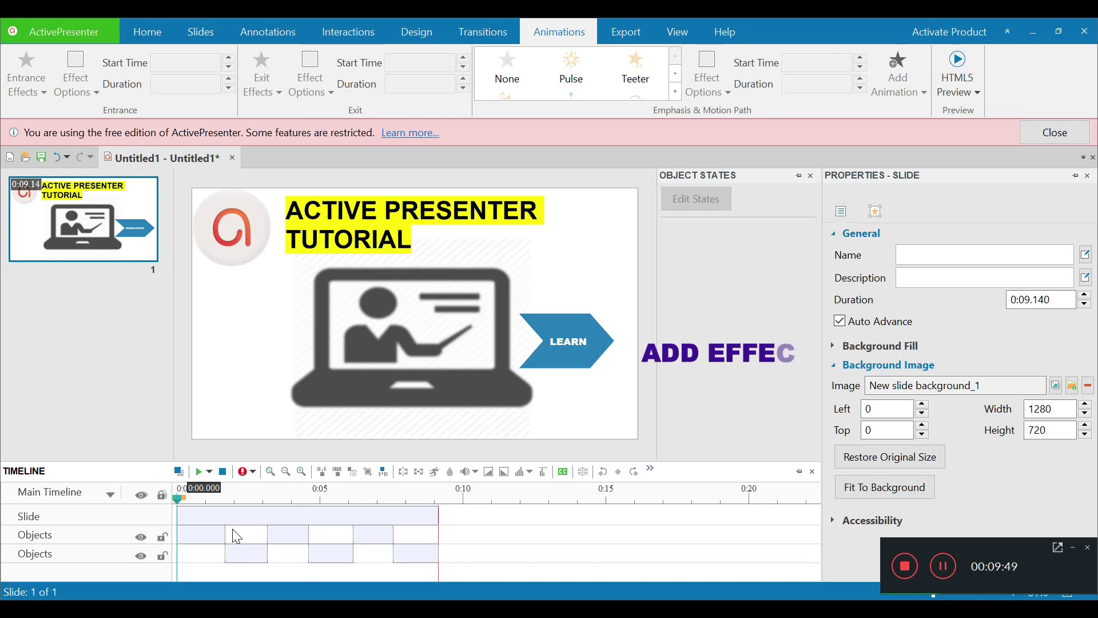
- Give the LEARN arrow a Zoom In entrance effect and a Fly Out exit effect directed To Right
{"action": "left_click", "coordinate": [203, 535]}
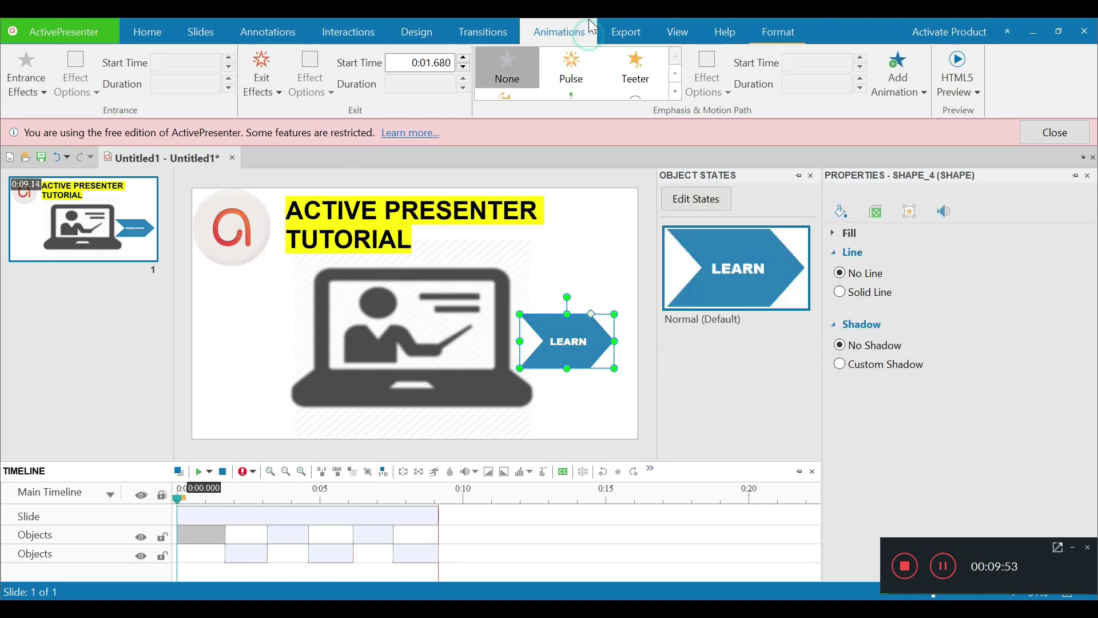
{"action": "left_click", "coordinate": [22, 66]}
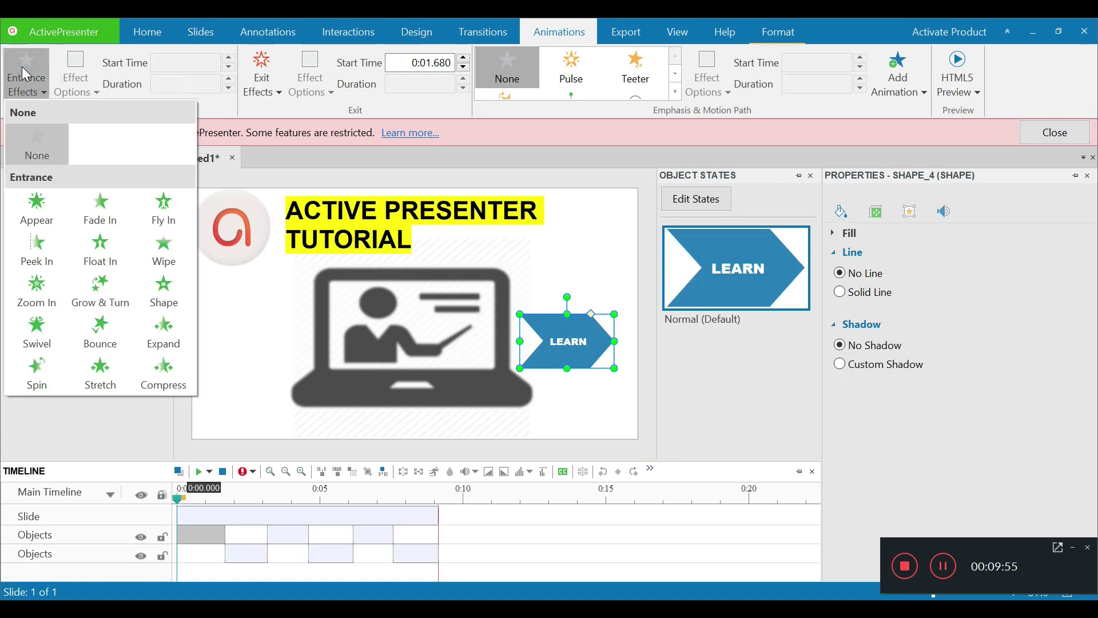
{"action": "left_click", "coordinate": [41, 287]}
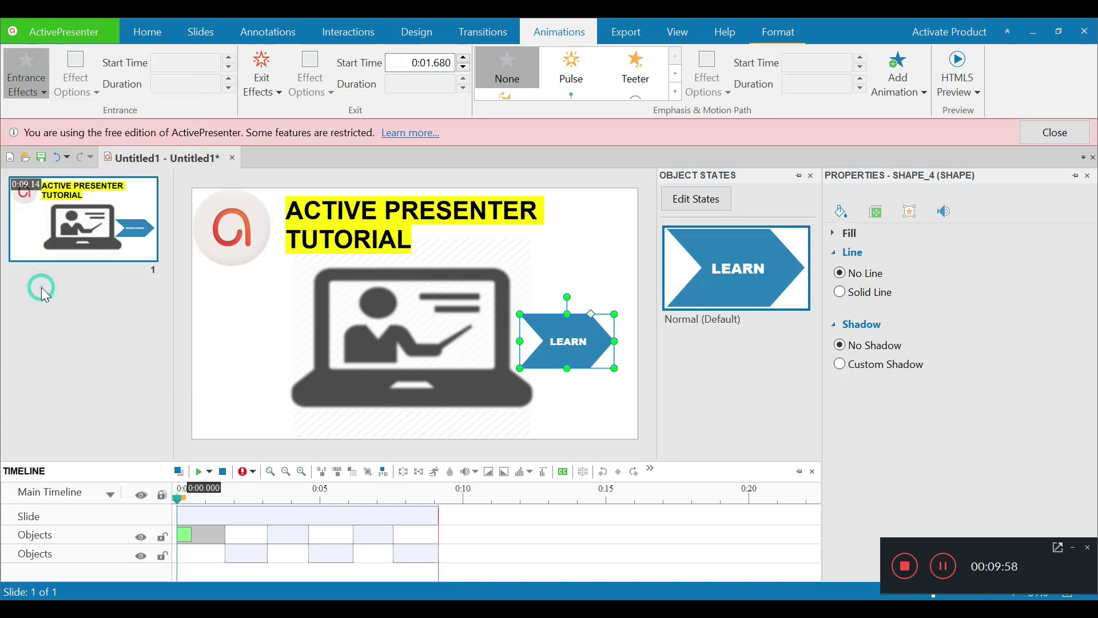
{"action": "left_click", "coordinate": [263, 80]}
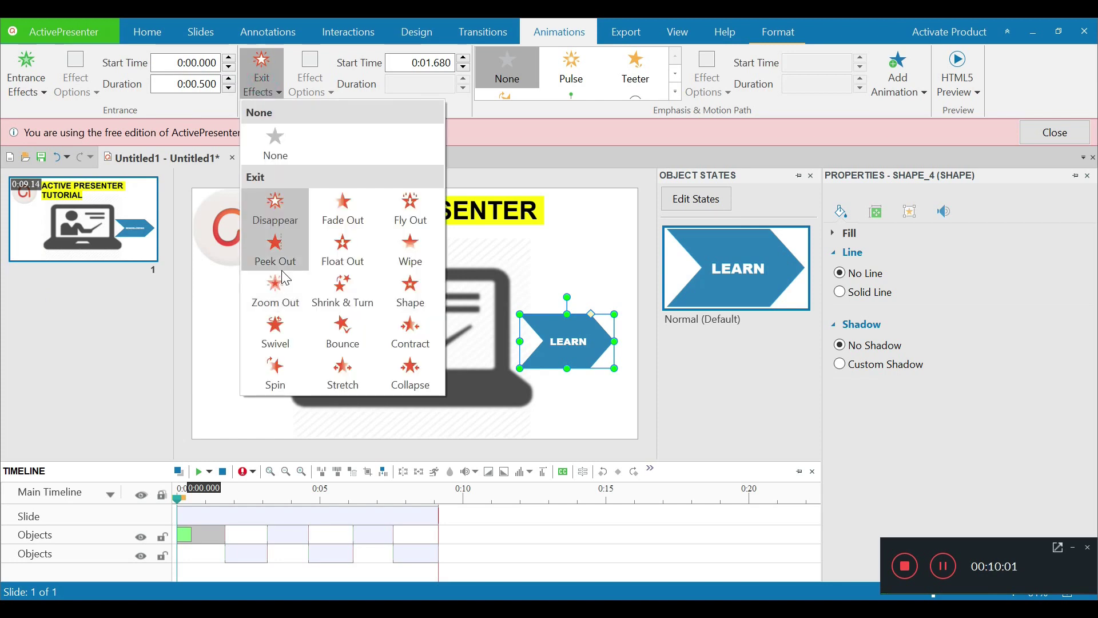
{"action": "left_click", "coordinate": [407, 211]}
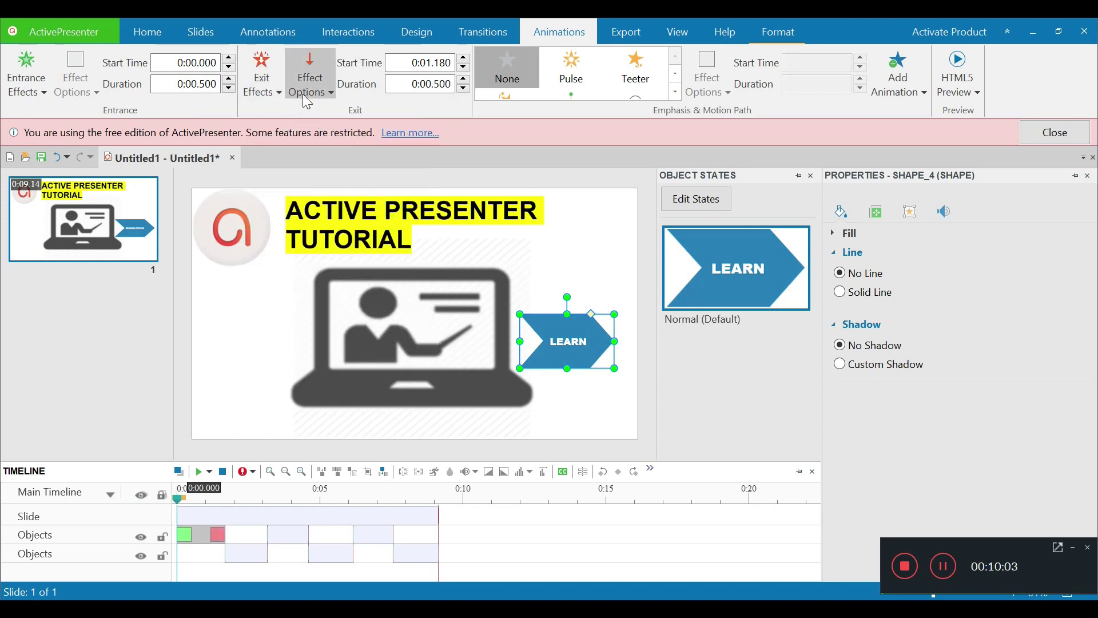
{"action": "left_click", "coordinate": [303, 94]}
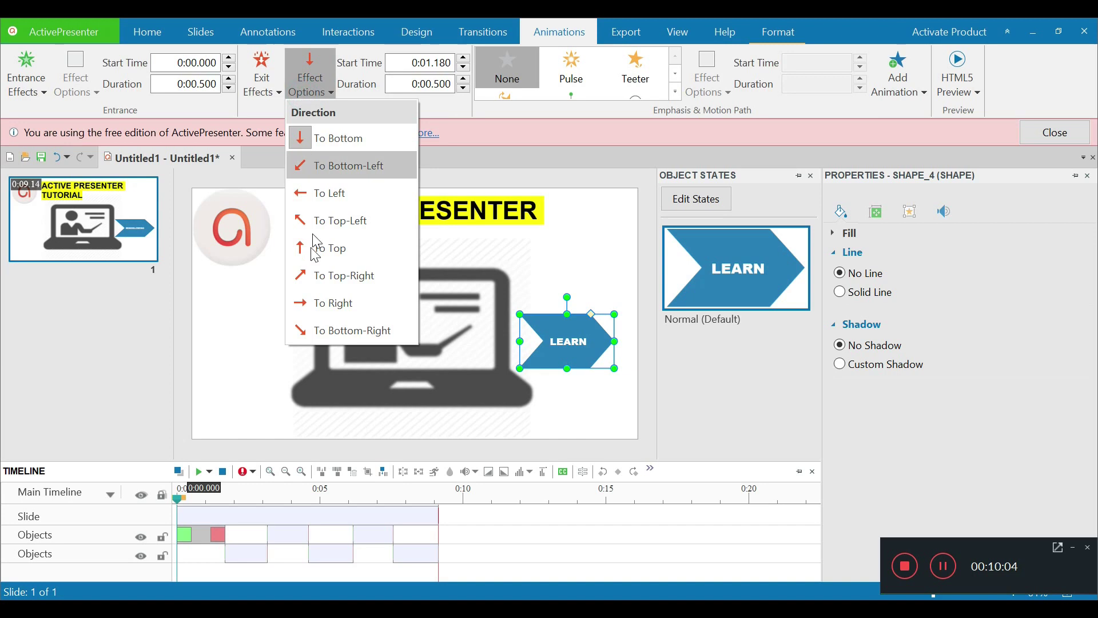
{"action": "left_click", "coordinate": [310, 307]}
- Give the AMAZING arrow a Zoom In entrance effect and a Fly Out exit effect
{"action": "left_click", "coordinate": [237, 550]}
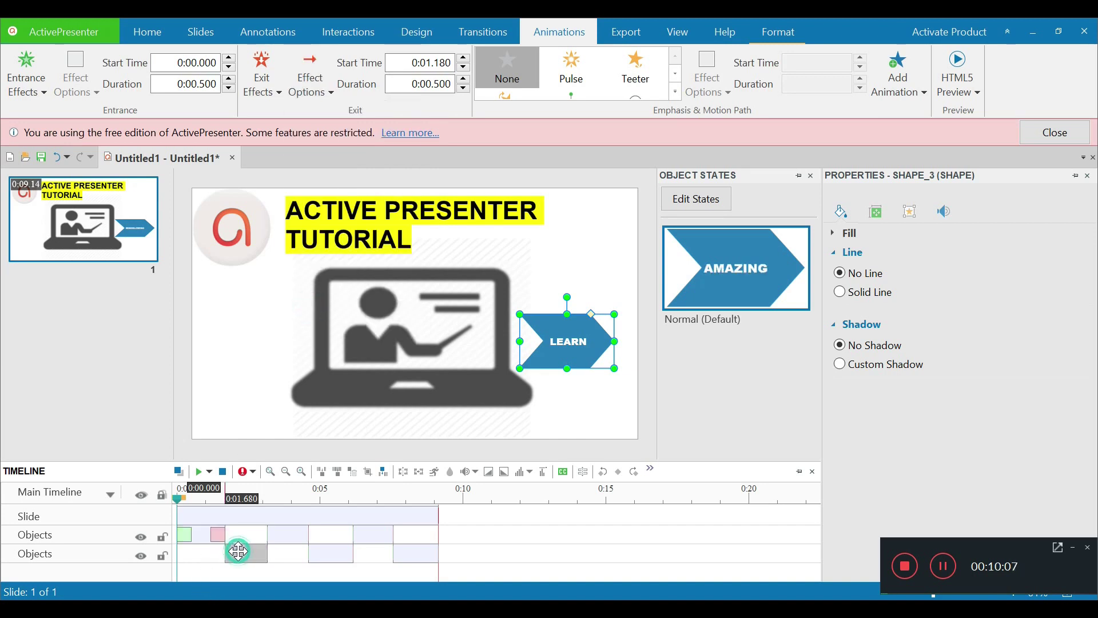
{"action": "left_click", "coordinate": [17, 84]}
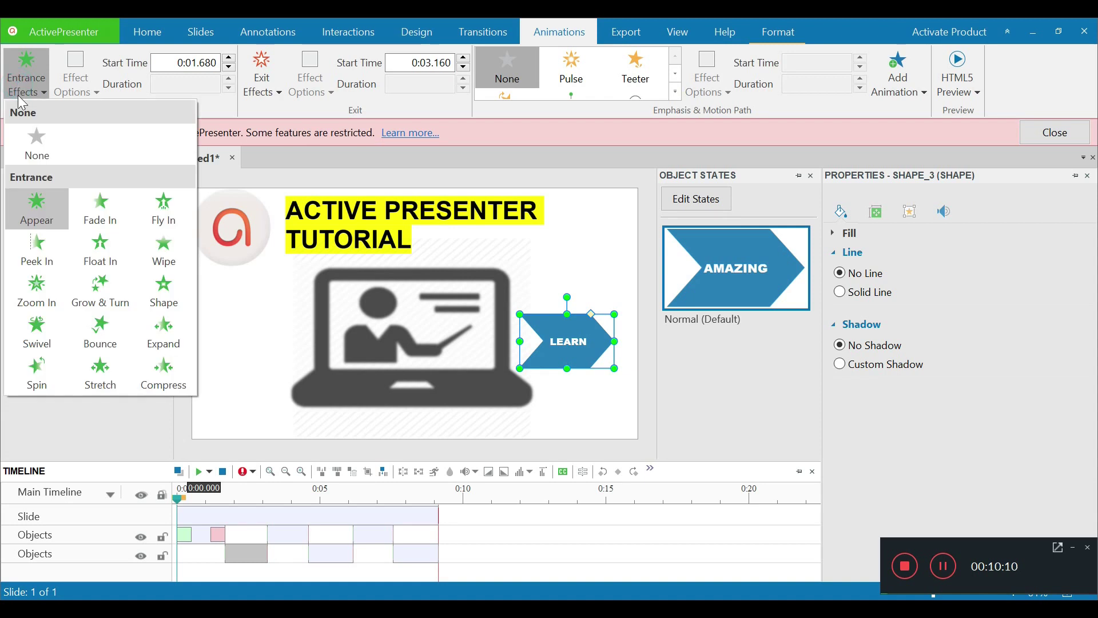
{"action": "left_click", "coordinate": [44, 283]}
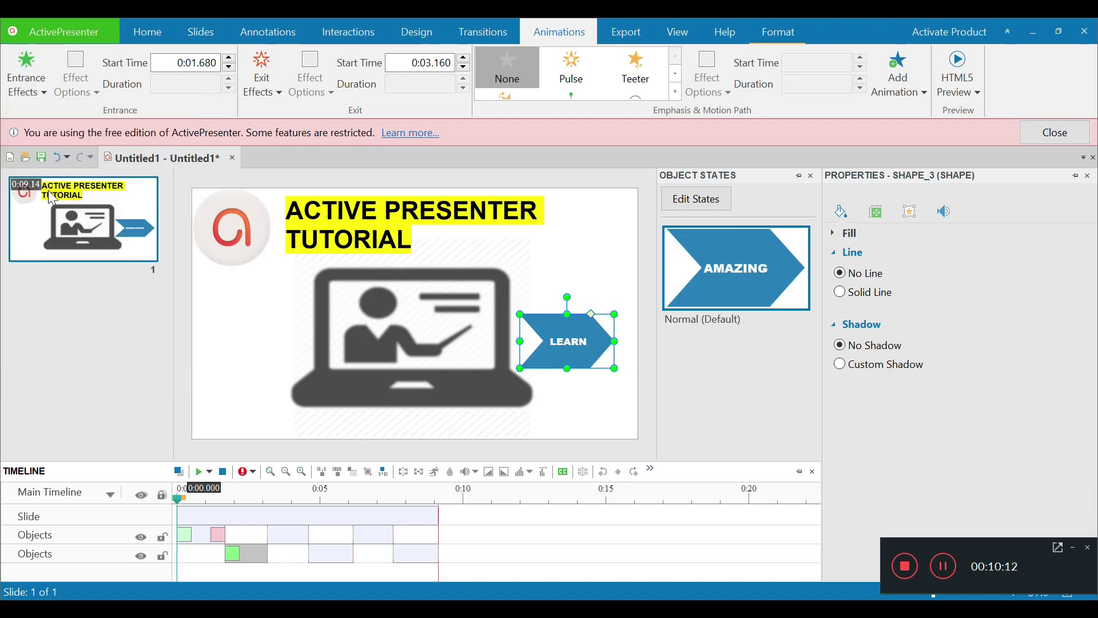
{"action": "left_click", "coordinate": [263, 77]}
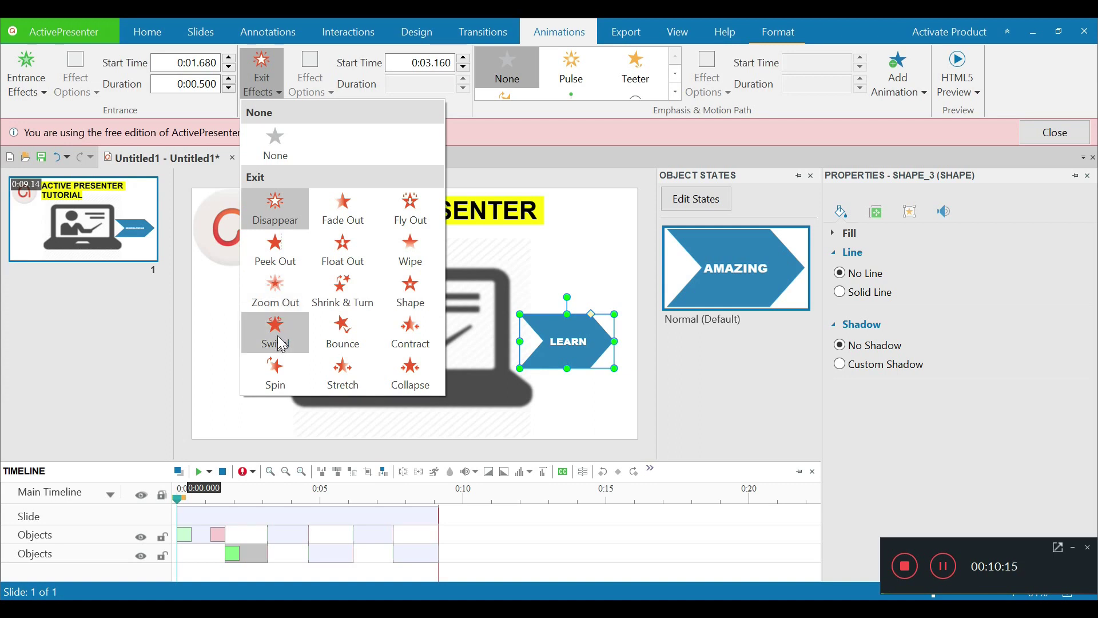
{"action": "left_click", "coordinate": [409, 212]}
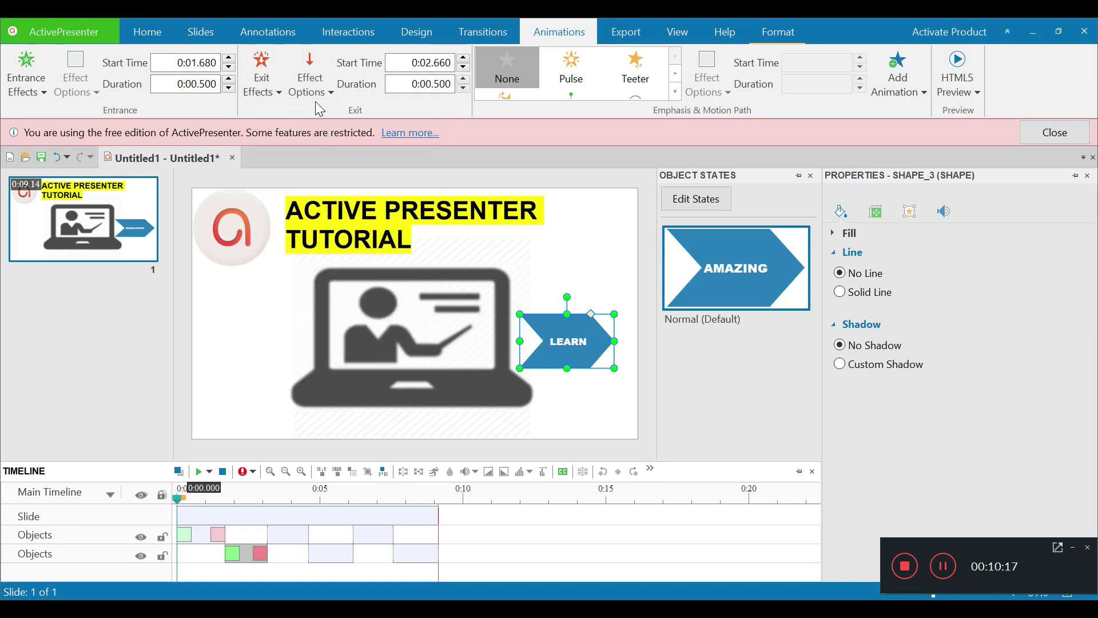
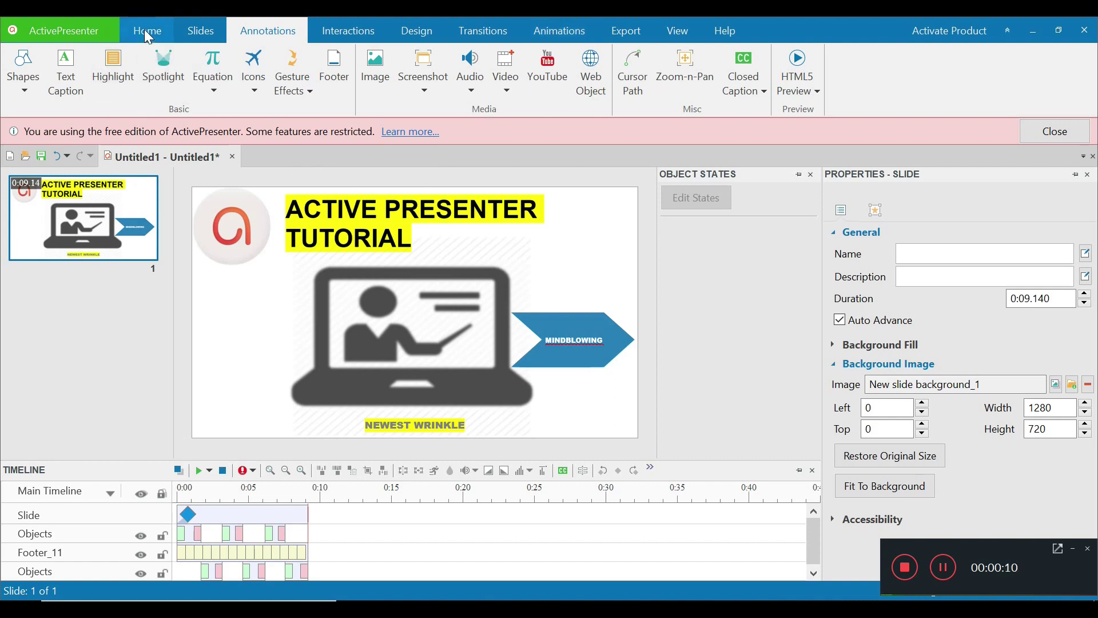
- Add a second slide and insert the video file VID_20190522_223118 on it
{"action": "left_click", "coordinate": [200, 31]}
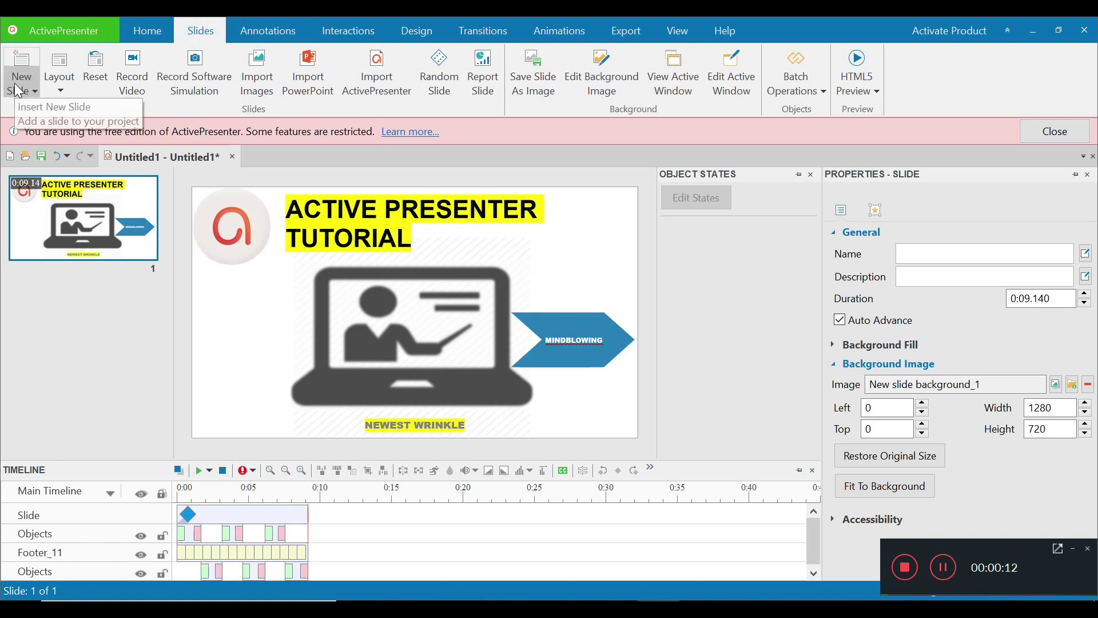
{"action": "left_click", "coordinate": [21, 62]}
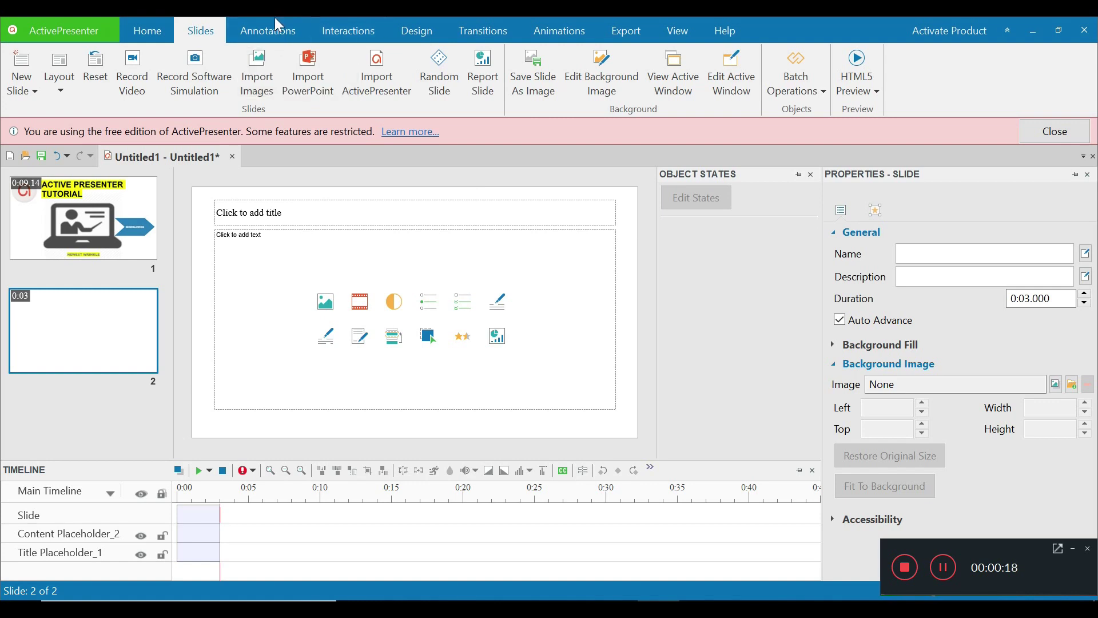
{"action": "left_click", "coordinate": [320, 27]}
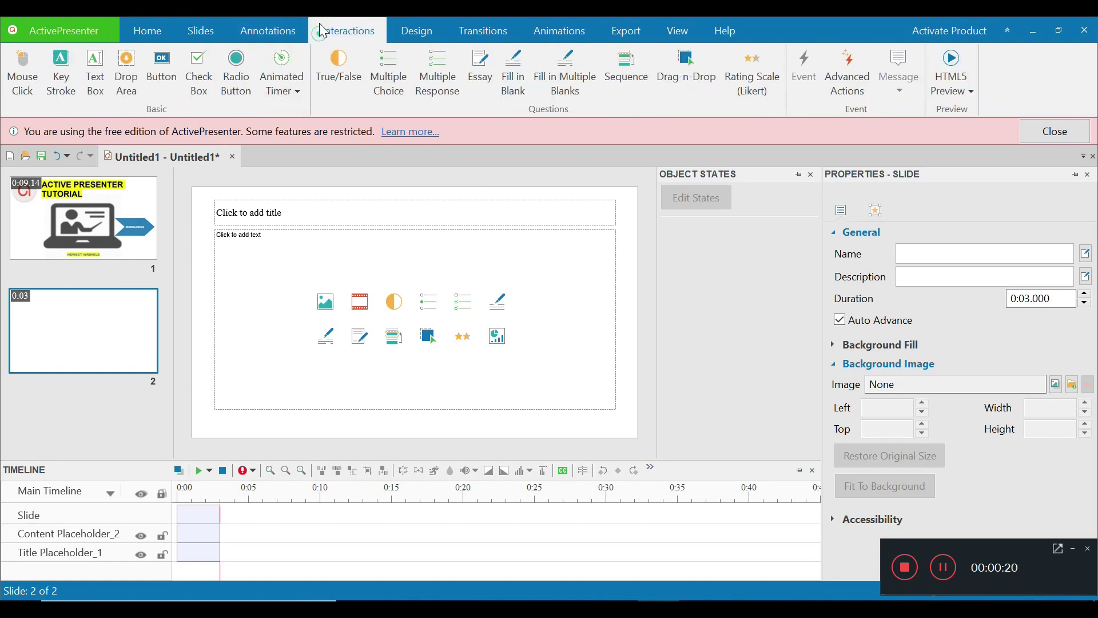
{"action": "left_click", "coordinate": [267, 23]}
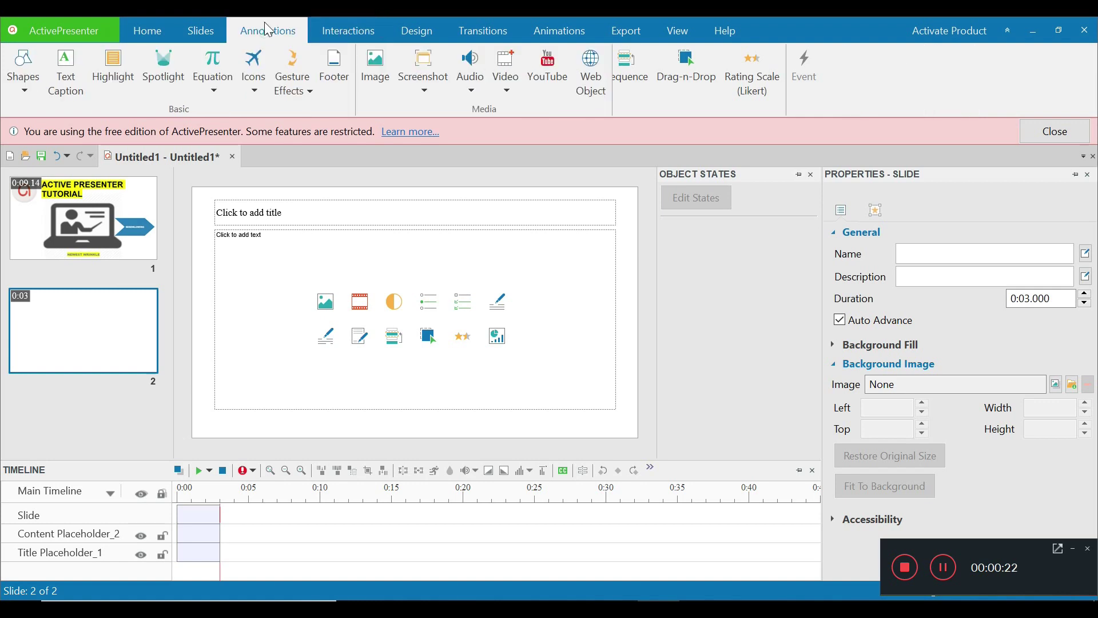
{"action": "left_click", "coordinate": [506, 87]}
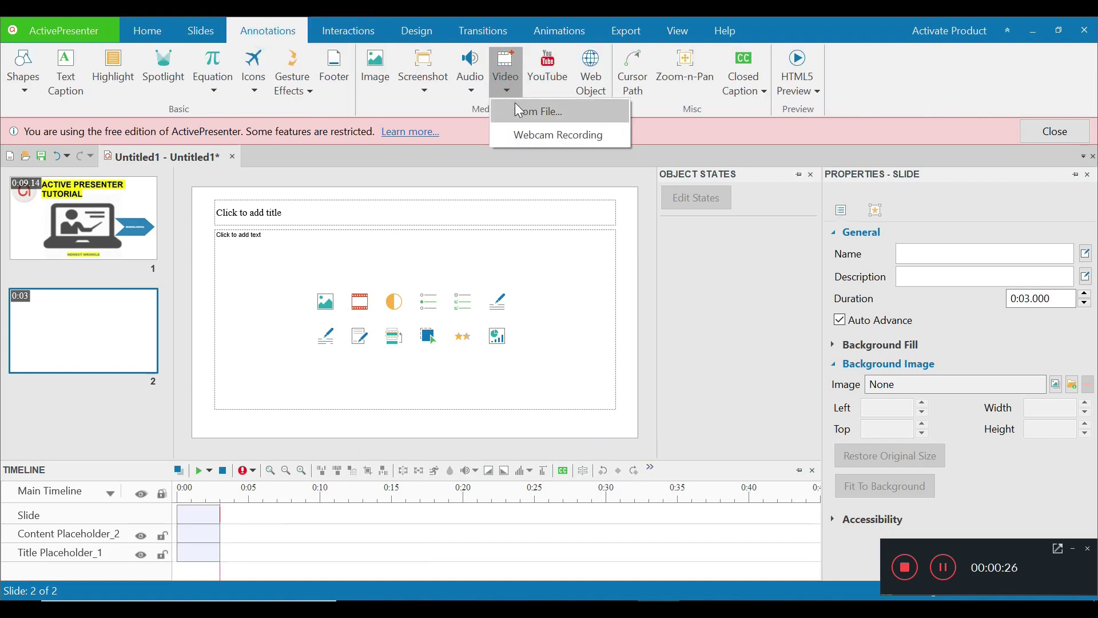
{"action": "left_click", "coordinate": [516, 105]}
{"action": "left_click", "coordinate": [490, 132]}
{"action": "double_click", "coordinate": [490, 131]}
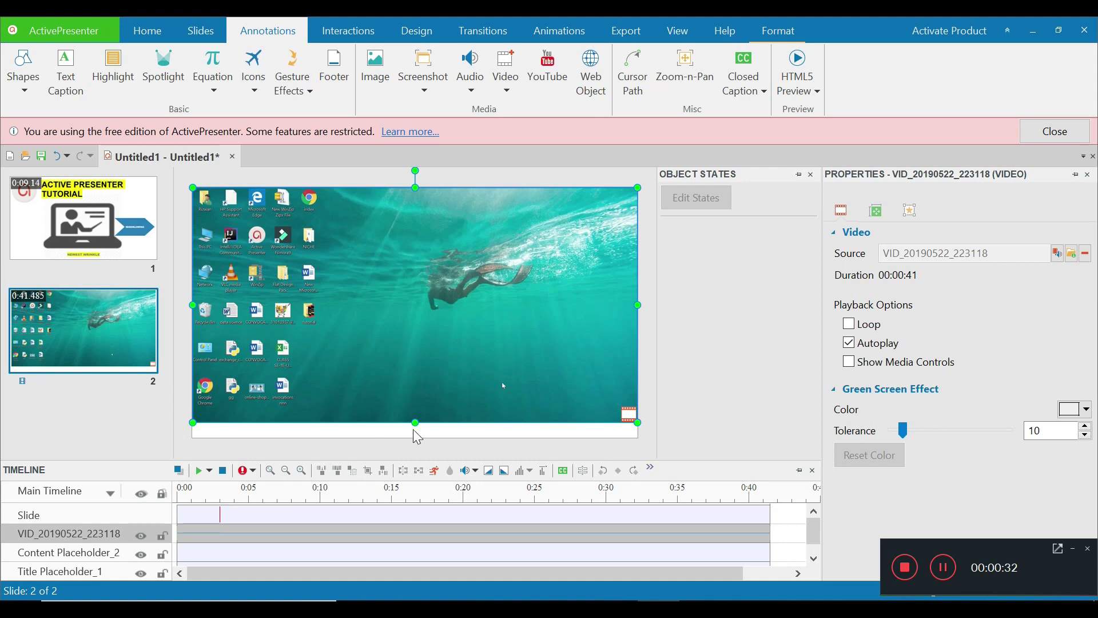
- Stretch the video down to fill the whole slide and mute its audio
{"action": "left_click_drag", "start_coordinate": [416, 423], "coordinate": [418, 438]}
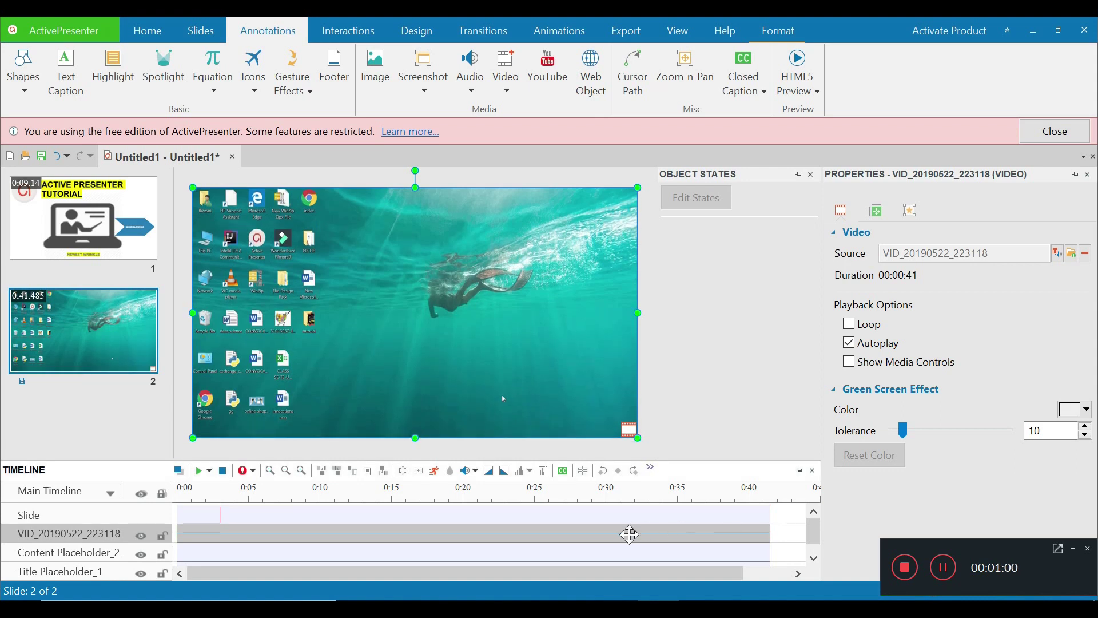
{"action": "left_click", "coordinate": [629, 534]}
{"action": "left_click", "coordinate": [468, 474]}
{"action": "left_click", "coordinate": [498, 590]}
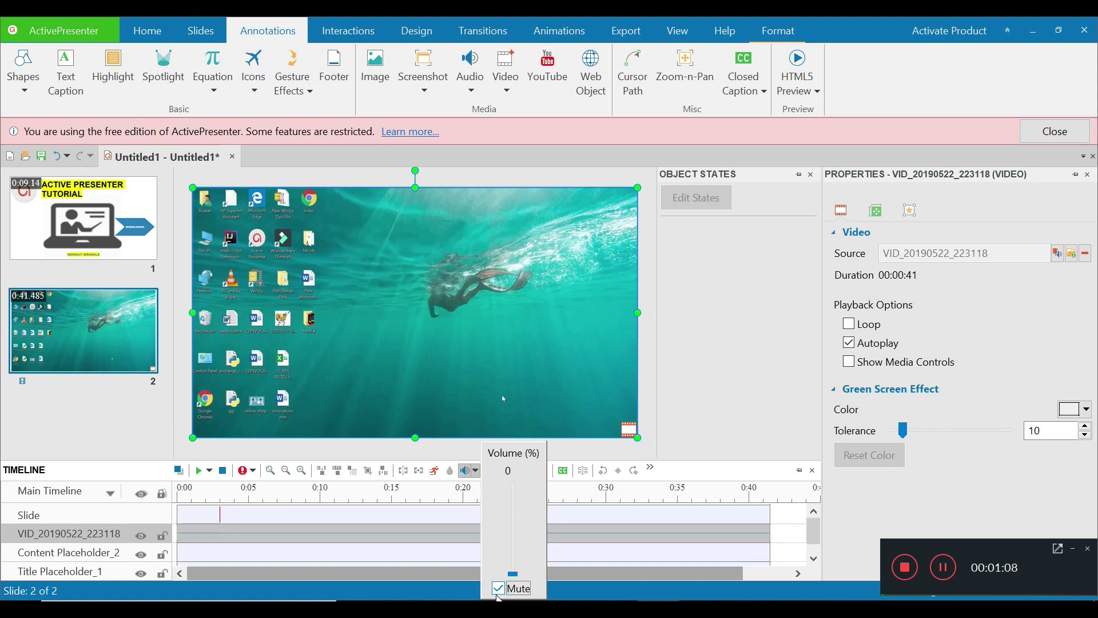
{"action": "left_click", "coordinate": [708, 446]}
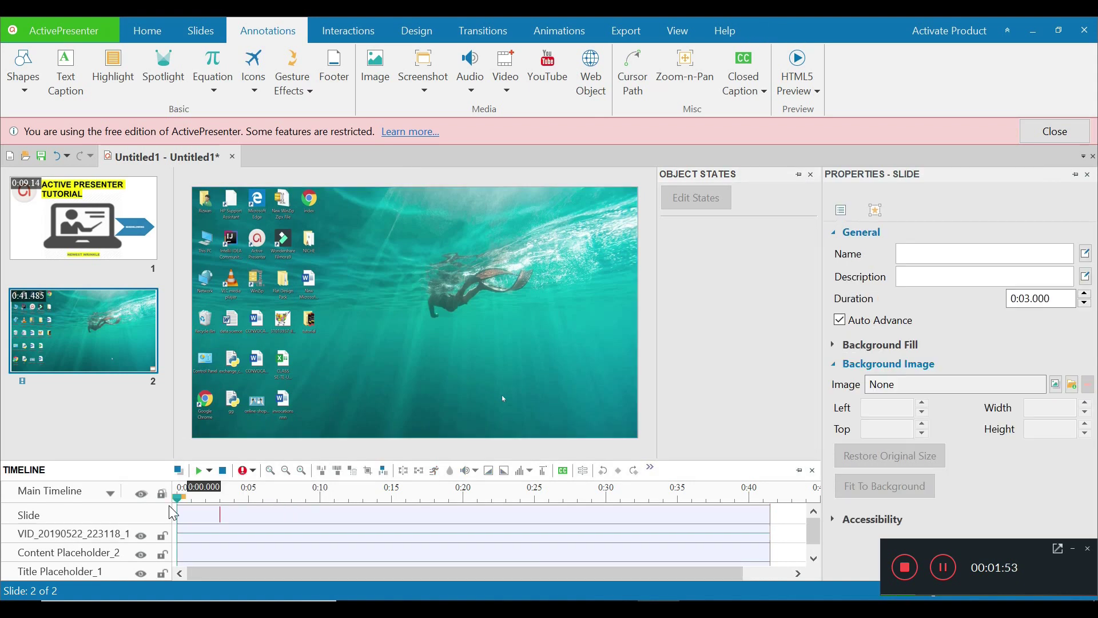
- Record a microphone narration for the second slide from 0:00.000 and play it back
{"action": "left_click", "coordinate": [242, 472]}
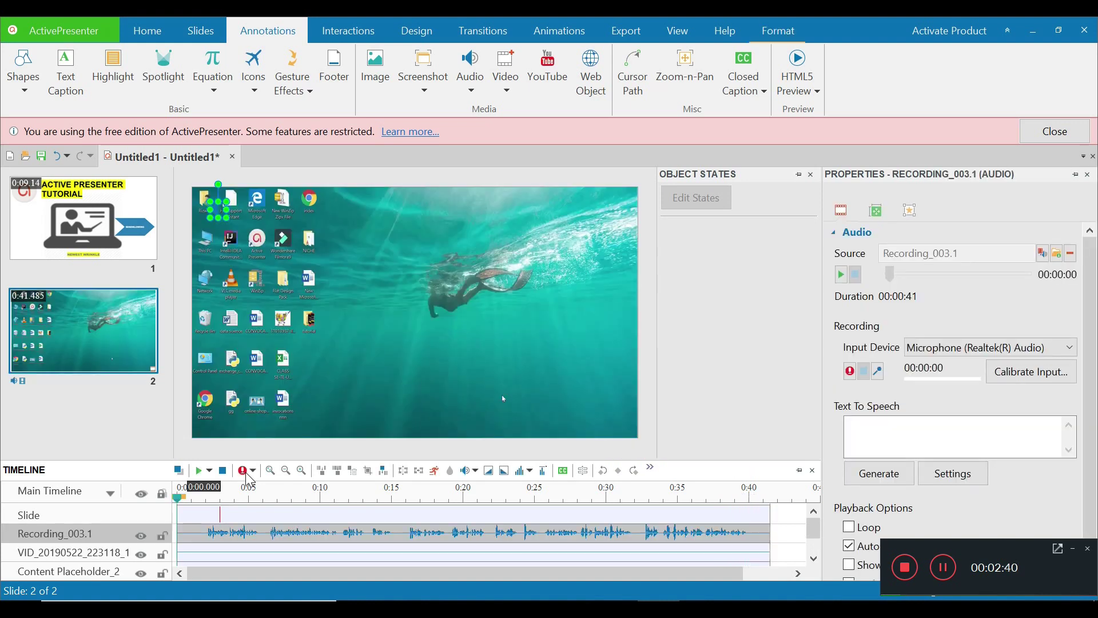
{"action": "left_click", "coordinate": [198, 470]}
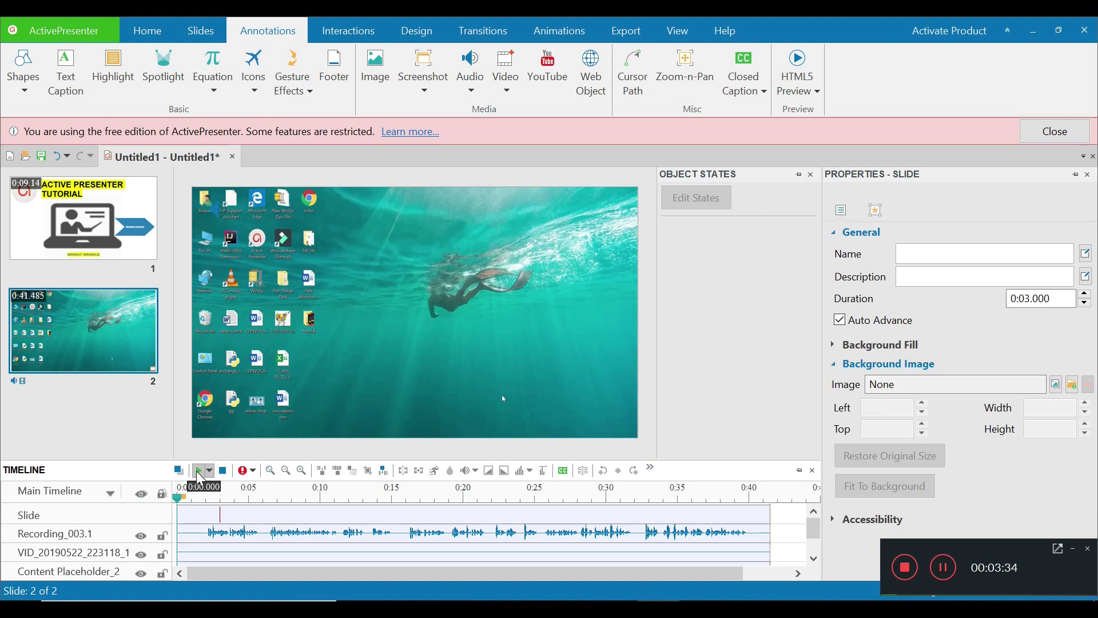
- Add a Zoom-n-Pan at 0:26.280 framing the Smart Capture block, at zoom scale 227, left 0 and top 335
{"action": "left_click", "coordinate": [503, 497]}
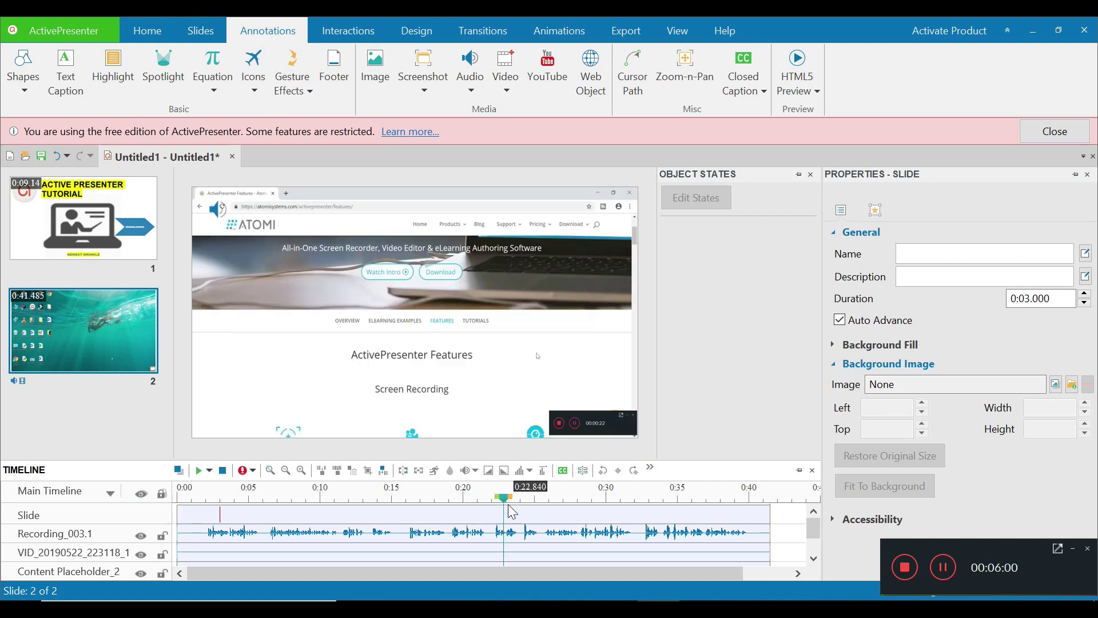
{"action": "left_click_drag", "start_coordinate": [506, 506], "coordinate": [554, 507]}
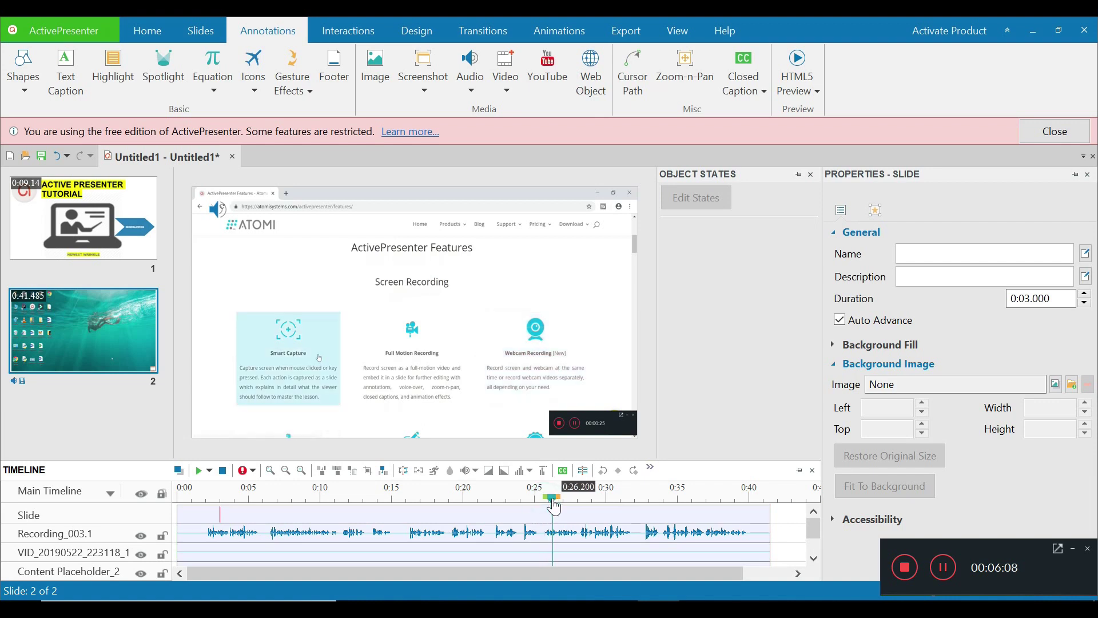
{"action": "left_click", "coordinate": [690, 79]}
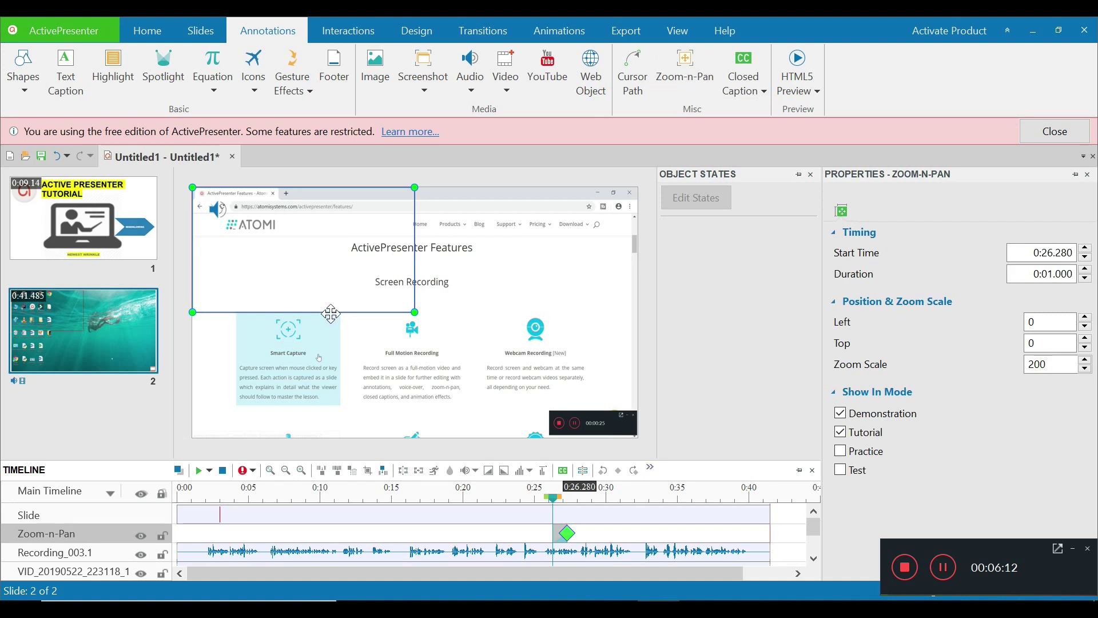
{"action": "left_click_drag", "start_coordinate": [351, 187], "coordinate": [353, 299]}
{"action": "left_click_drag", "start_coordinate": [416, 424], "coordinate": [375, 417]}
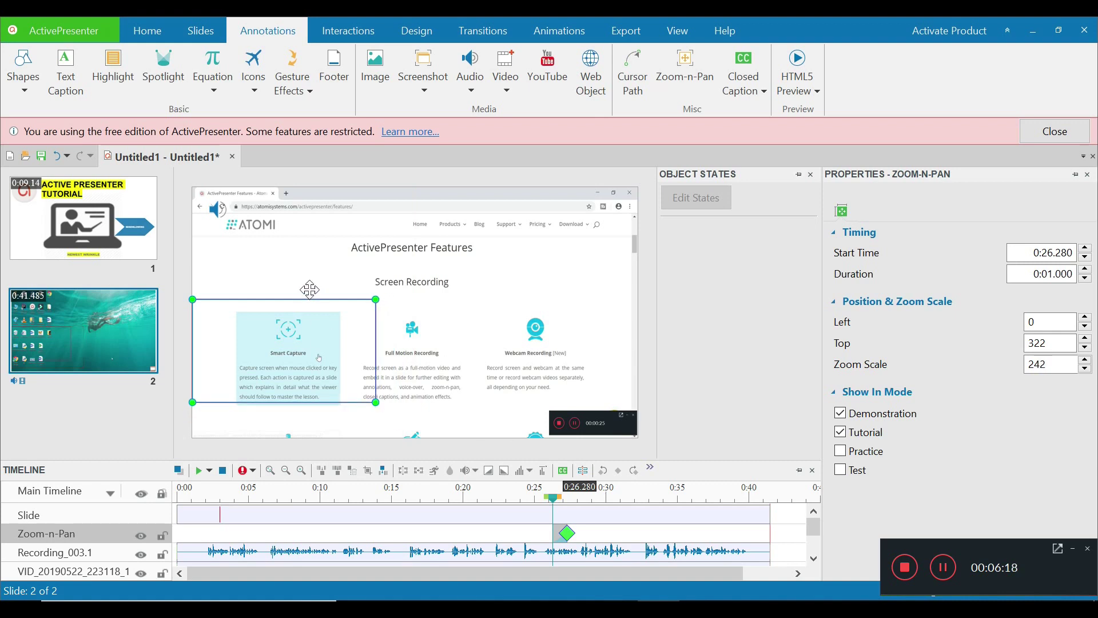
{"action": "left_click_drag", "start_coordinate": [305, 300], "coordinate": [305, 310]}
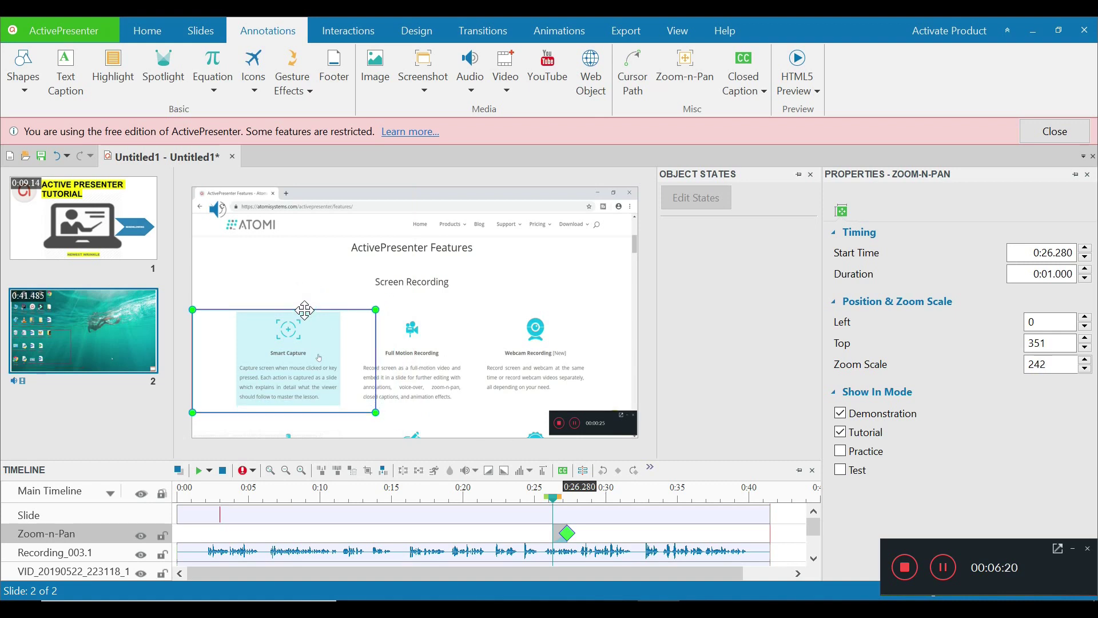
{"action": "left_click_drag", "start_coordinate": [374, 412], "coordinate": [388, 420]}
{"action": "left_click_drag", "start_coordinate": [355, 312], "coordinate": [354, 306]}
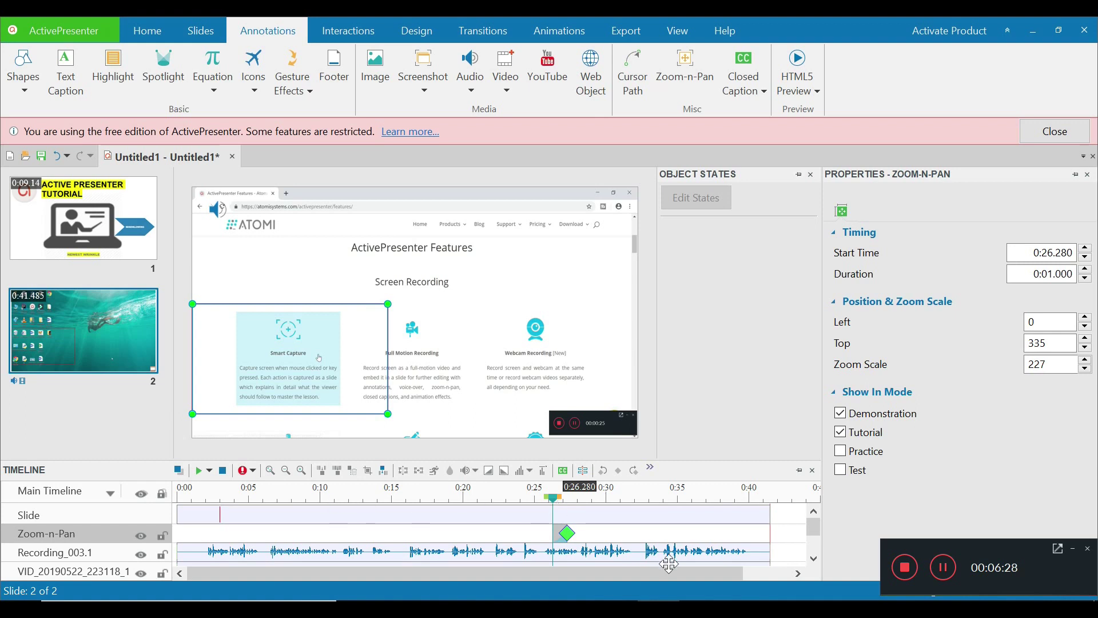
- Add a Zoom-n-Pan at 0:28.080 framing the Full Motion Recording block, at zoom scale 218, left 346 and top 332
{"action": "left_click_drag", "start_coordinate": [558, 505], "coordinate": [579, 504]}
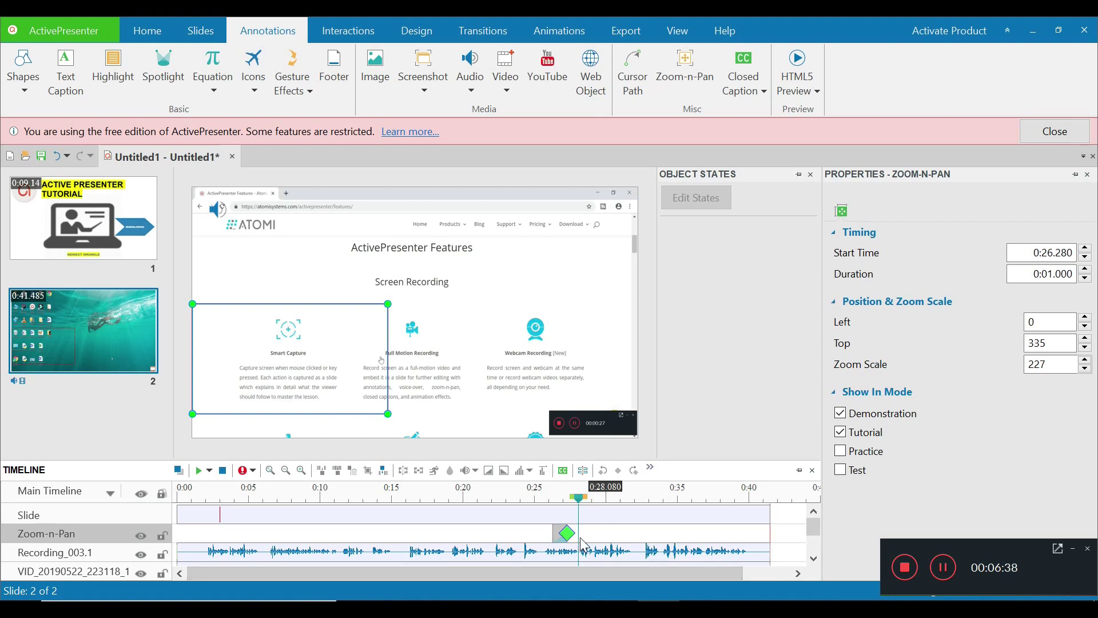
{"action": "left_click", "coordinate": [689, 73]}
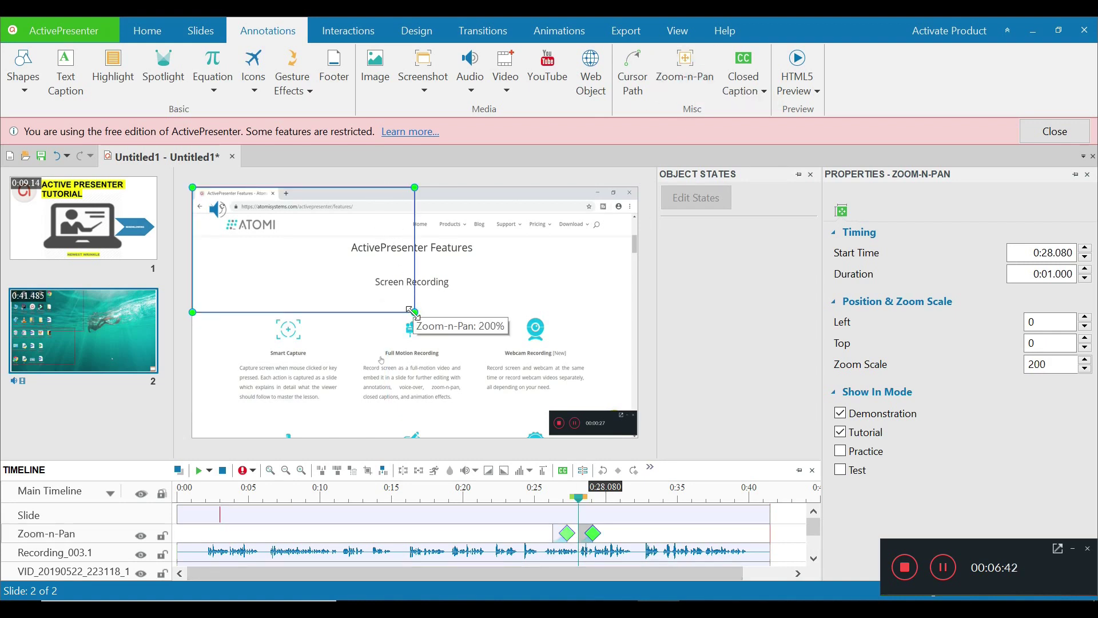
{"action": "left_click_drag", "start_coordinate": [413, 308], "coordinate": [397, 301]}
{"action": "left_click_drag", "start_coordinate": [321, 187], "coordinate": [439, 301]}
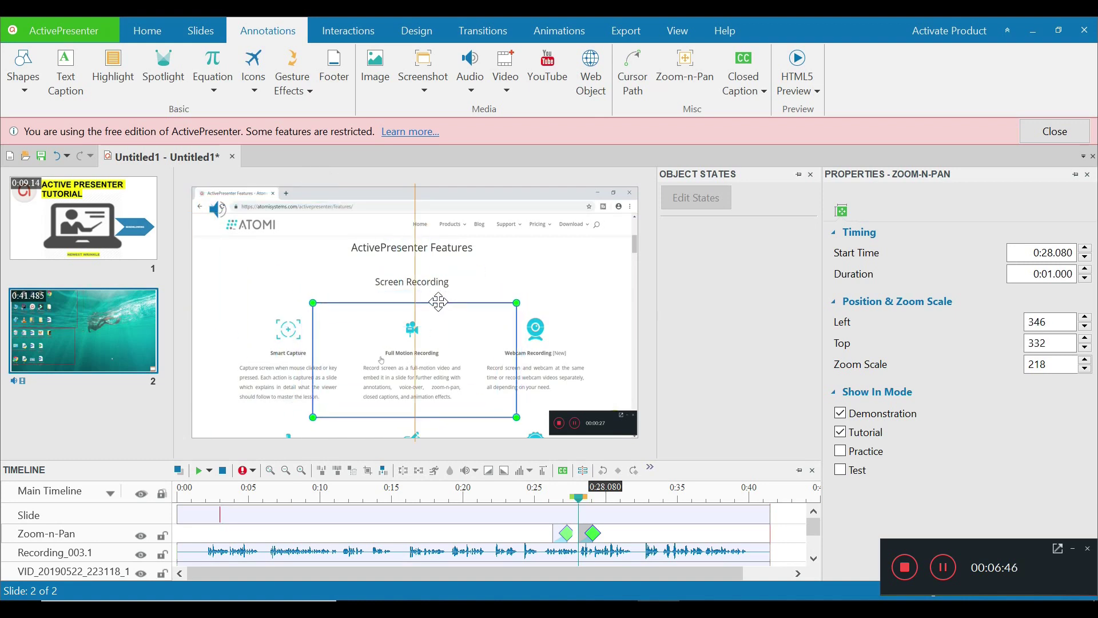
- Add a Zoom-n-Pan at 0:29.880 framing the Webcam Recording block, at zoom scale 230, left 724 and top 335
{"action": "left_click_drag", "start_coordinate": [586, 501], "coordinate": [609, 505]}
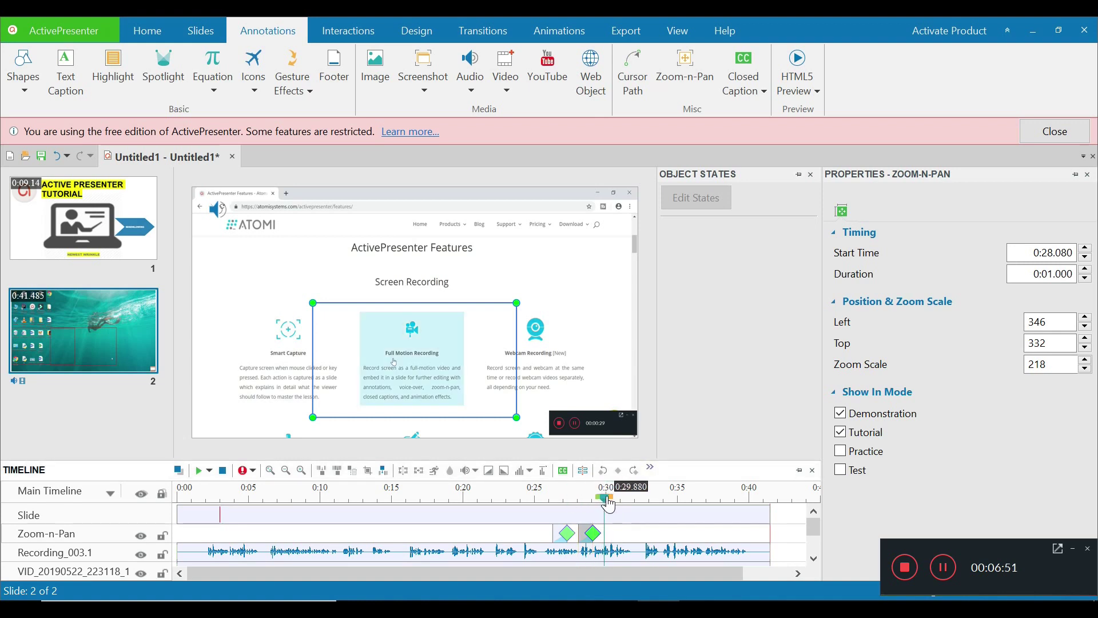
{"action": "left_click", "coordinate": [685, 68]}
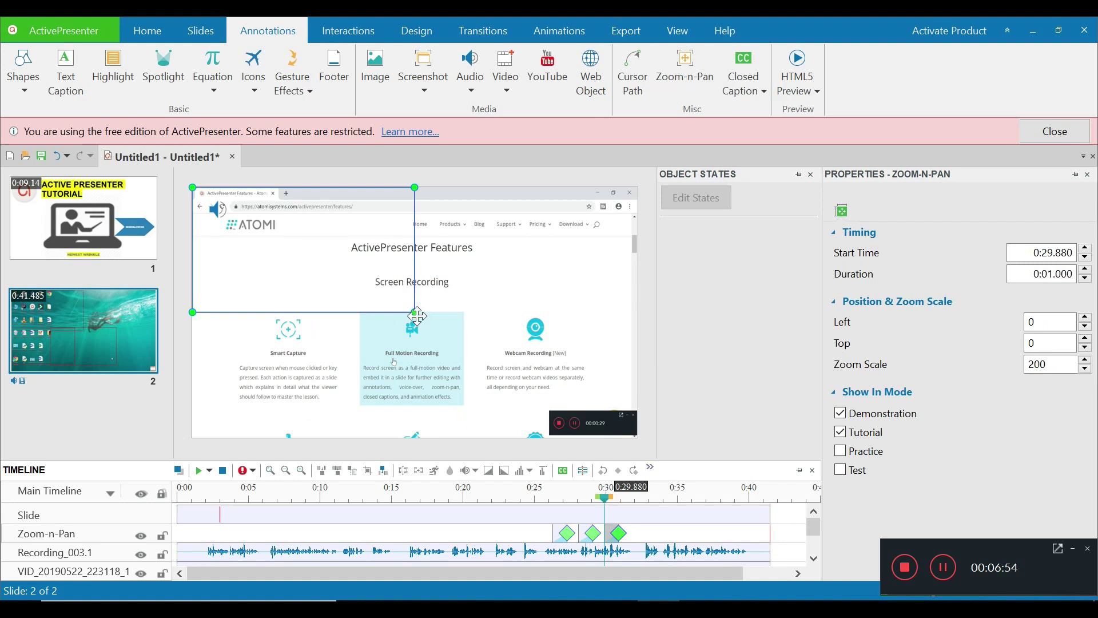
{"action": "left_click_drag", "start_coordinate": [415, 312], "coordinate": [386, 296]}
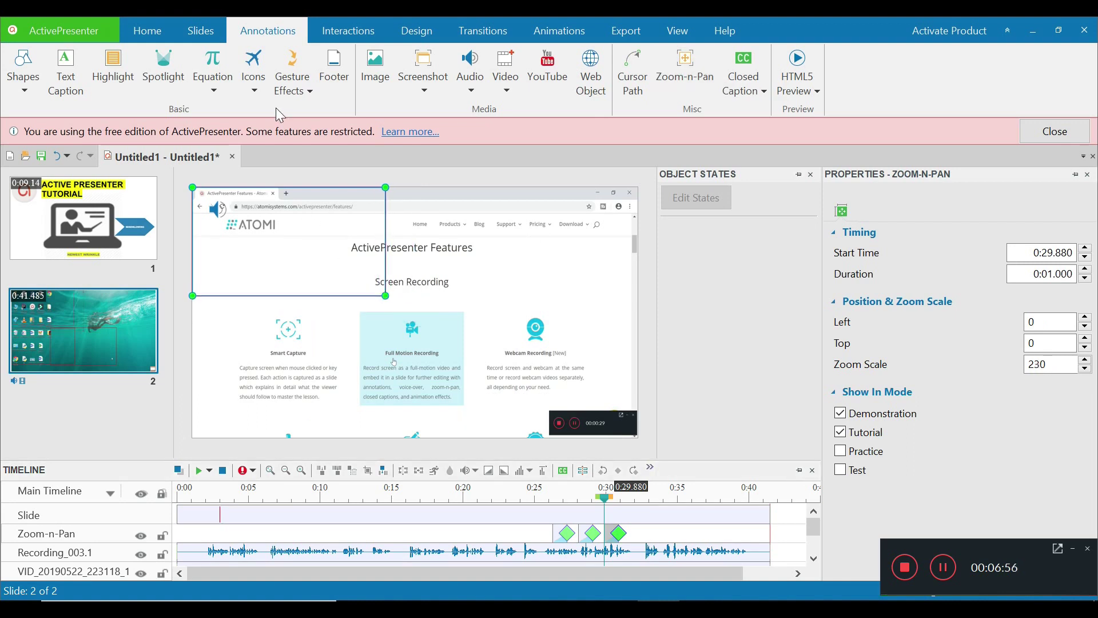
{"action": "left_click_drag", "start_coordinate": [297, 186], "coordinate": [555, 304]}
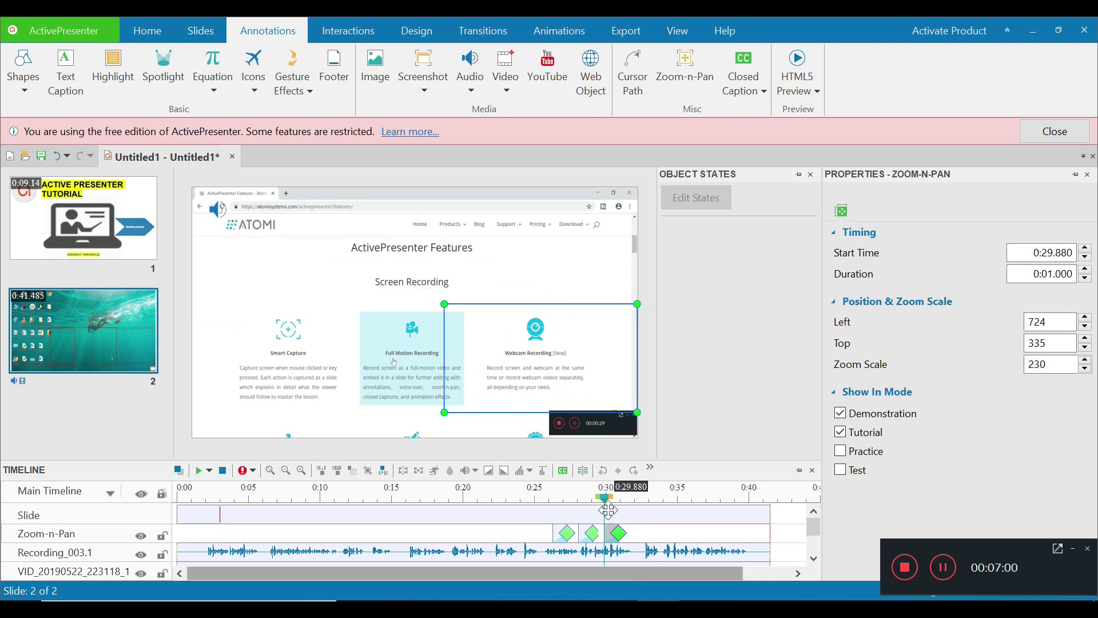
- Play the timeline from 0:25.560 through the three Zoom-n-Pan effects and pause after the last one
{"action": "left_click", "coordinate": [538, 513]}
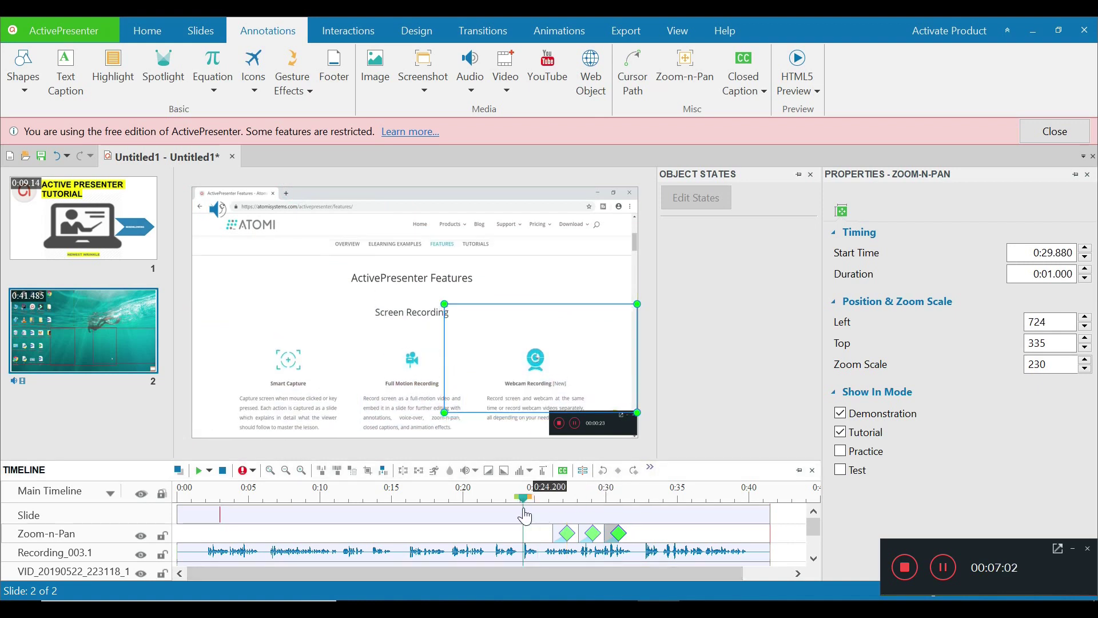
{"action": "left_click", "coordinate": [542, 495]}
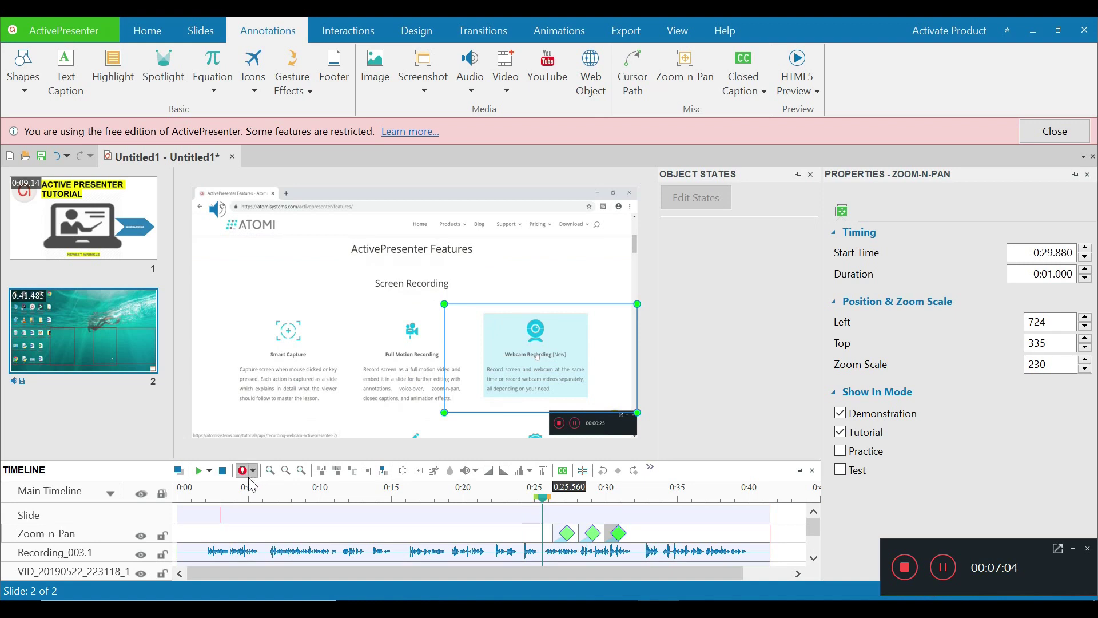
{"action": "left_click", "coordinate": [198, 471]}
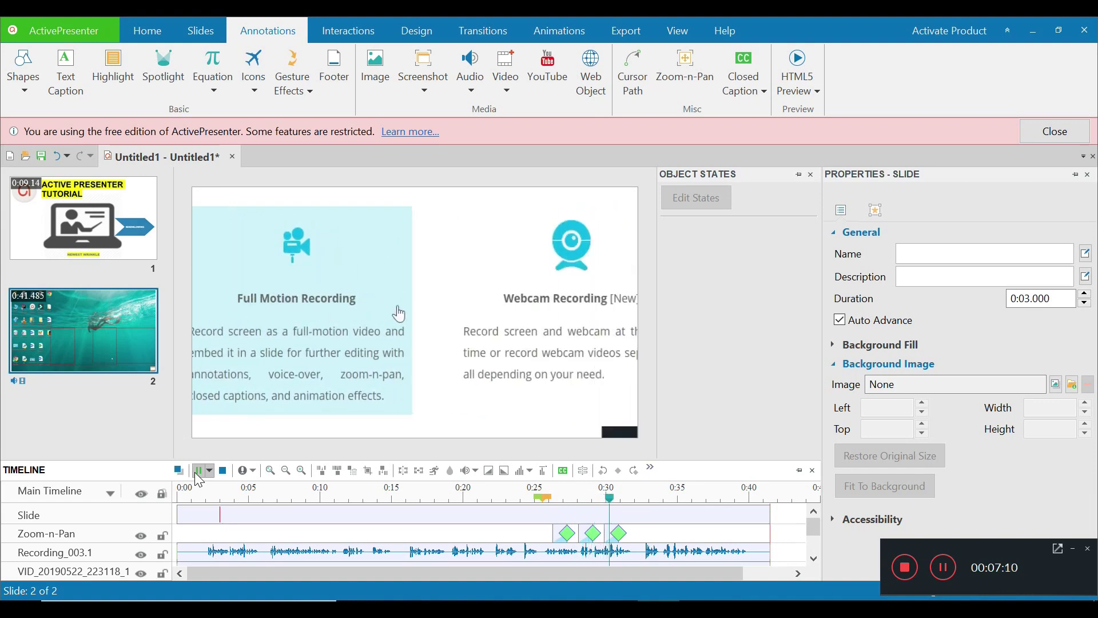
{"action": "left_click", "coordinate": [198, 475]}
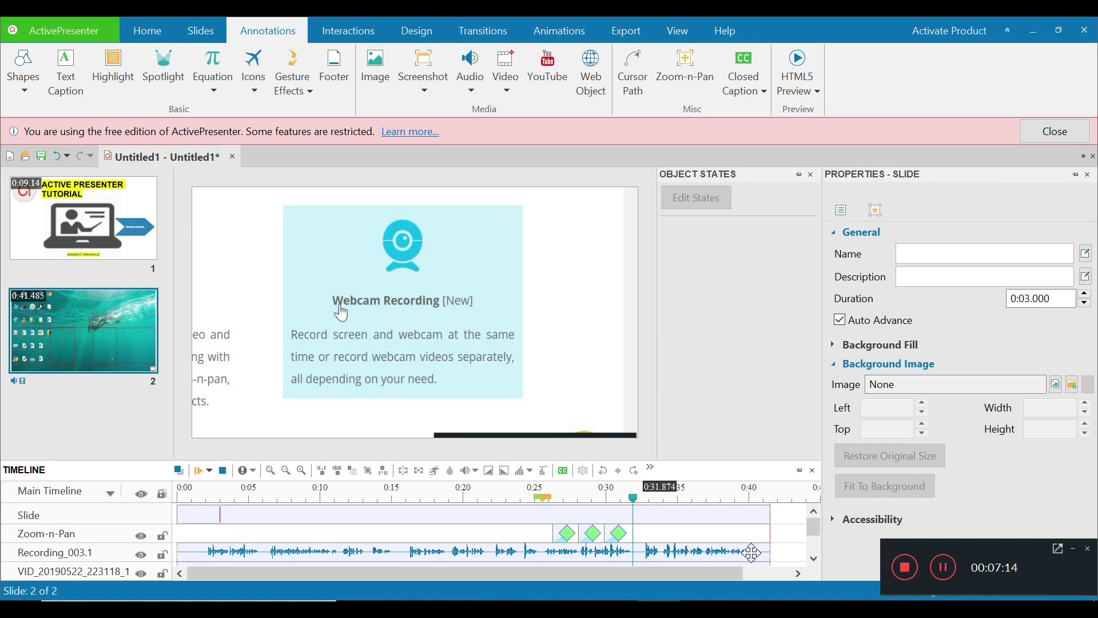
- Add a Zoom-n-Pan at 0:31.680 covering the full slide at zoom scale 100
{"action": "left_click", "coordinate": [690, 498]}
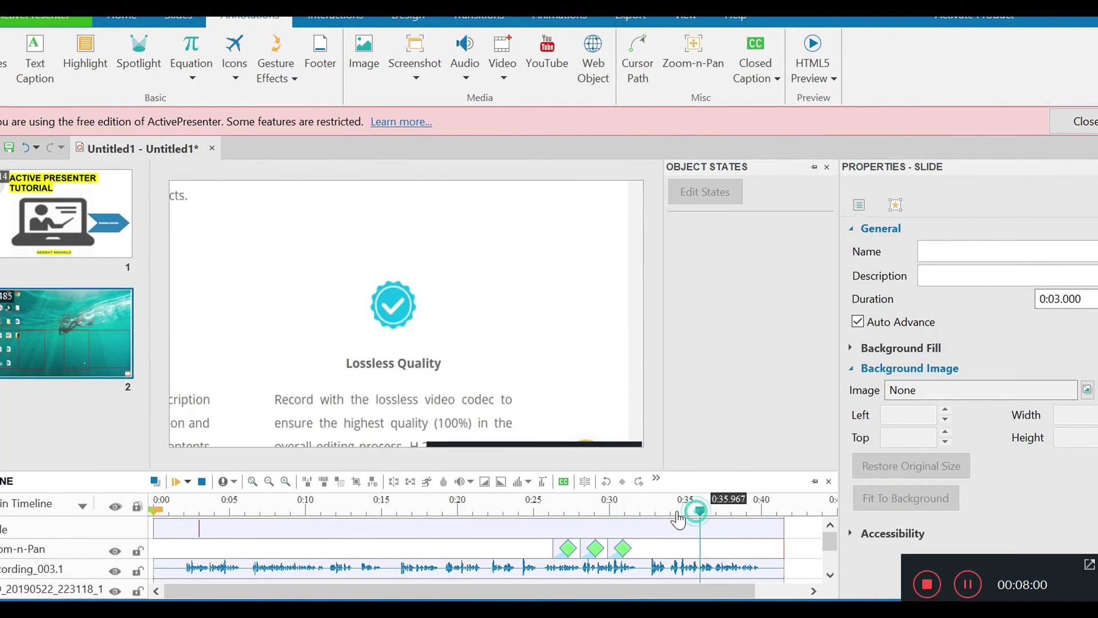
{"action": "left_click", "coordinate": [657, 509]}
{"action": "left_click_drag", "start_coordinate": [631, 511], "coordinate": [634, 513]}
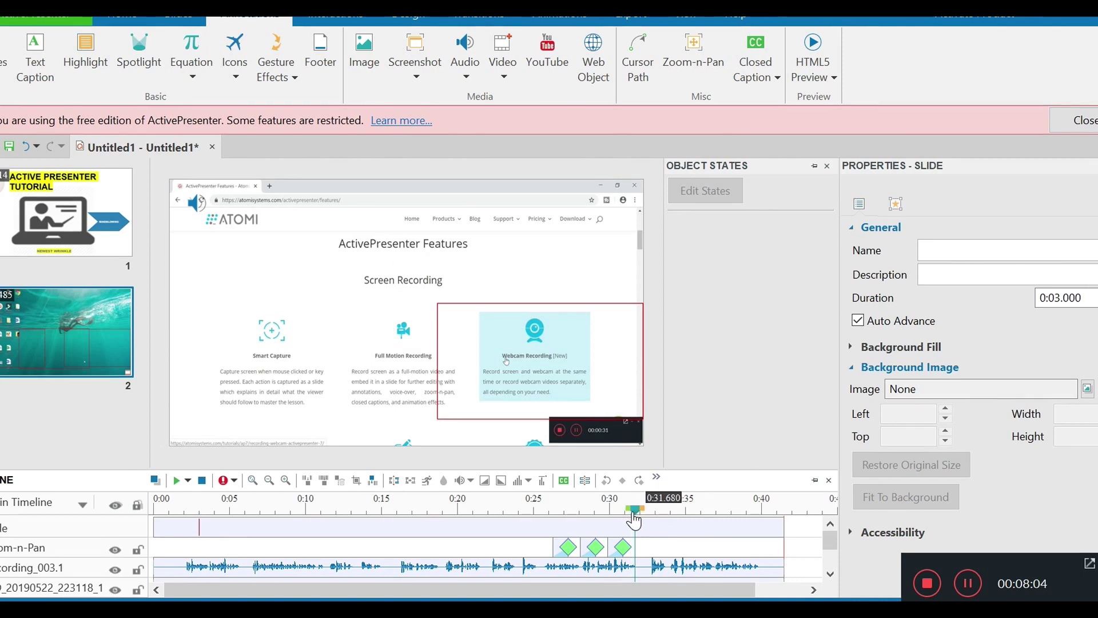
{"action": "left_click", "coordinate": [694, 54]}
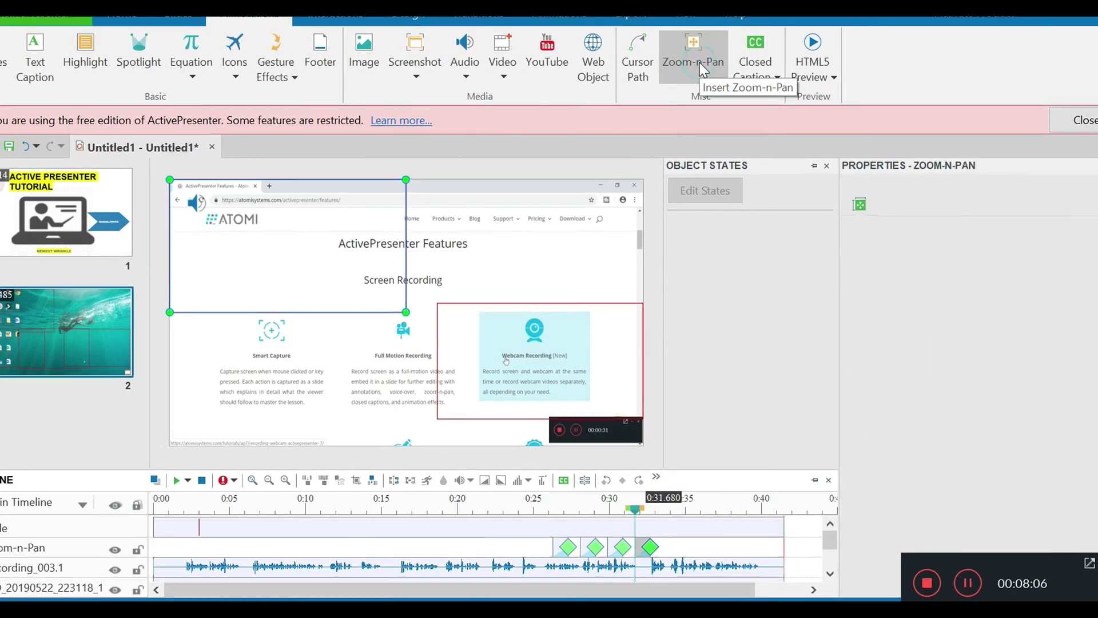
{"action": "left_click_drag", "start_coordinate": [406, 312], "coordinate": [655, 480]}
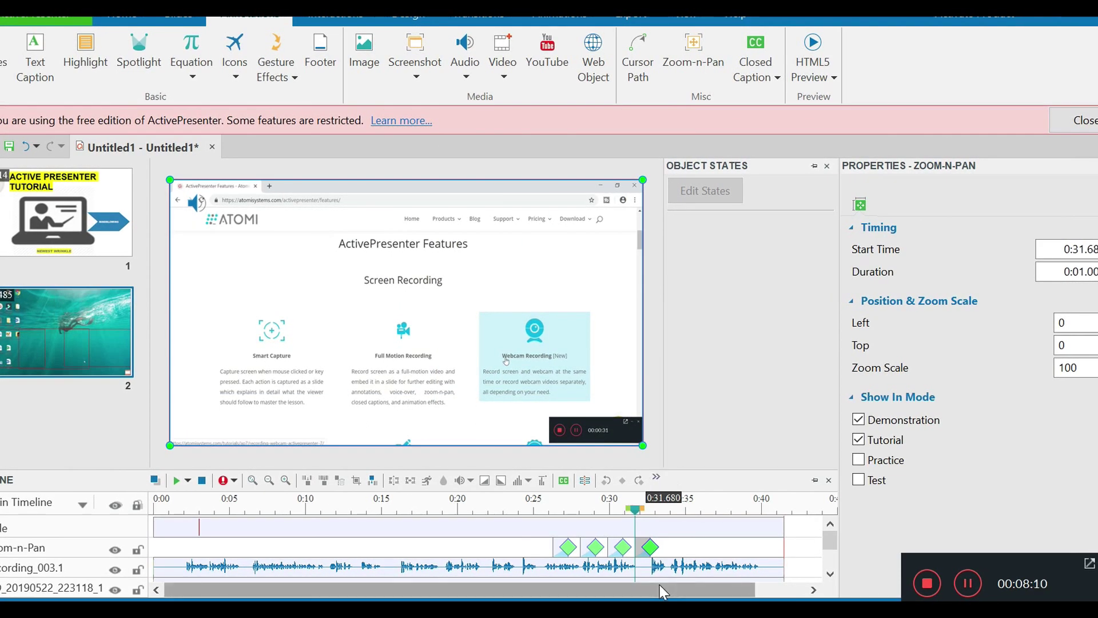
- Play the timeline from 0:25.040 to check the zoom sequence and the return to the full view
{"action": "left_click", "coordinate": [534, 504]}
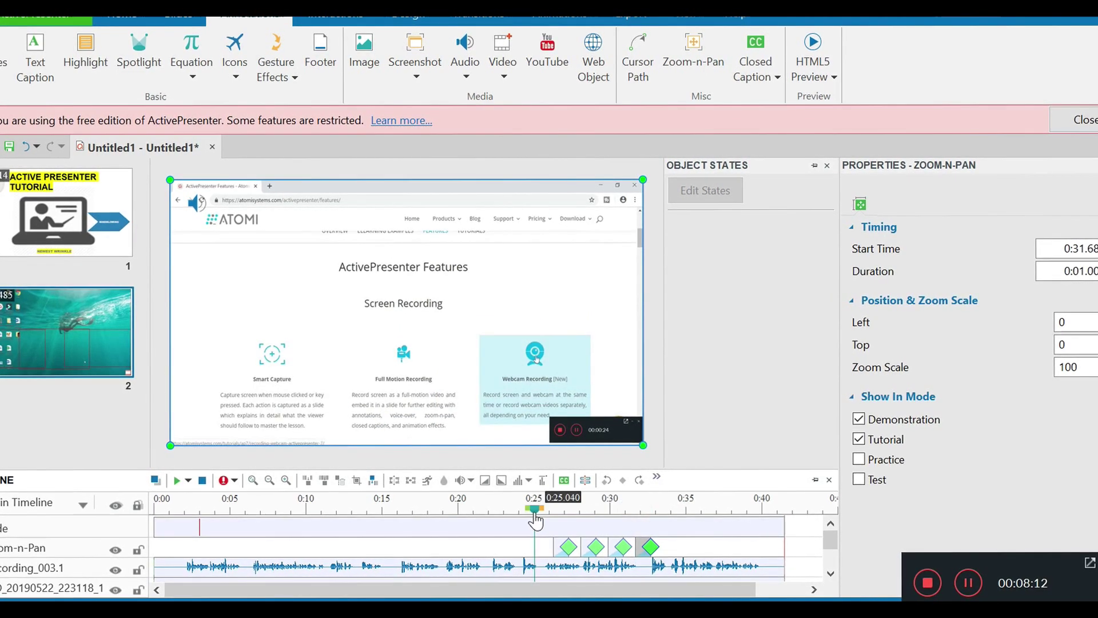
{"action": "left_click", "coordinate": [177, 481]}
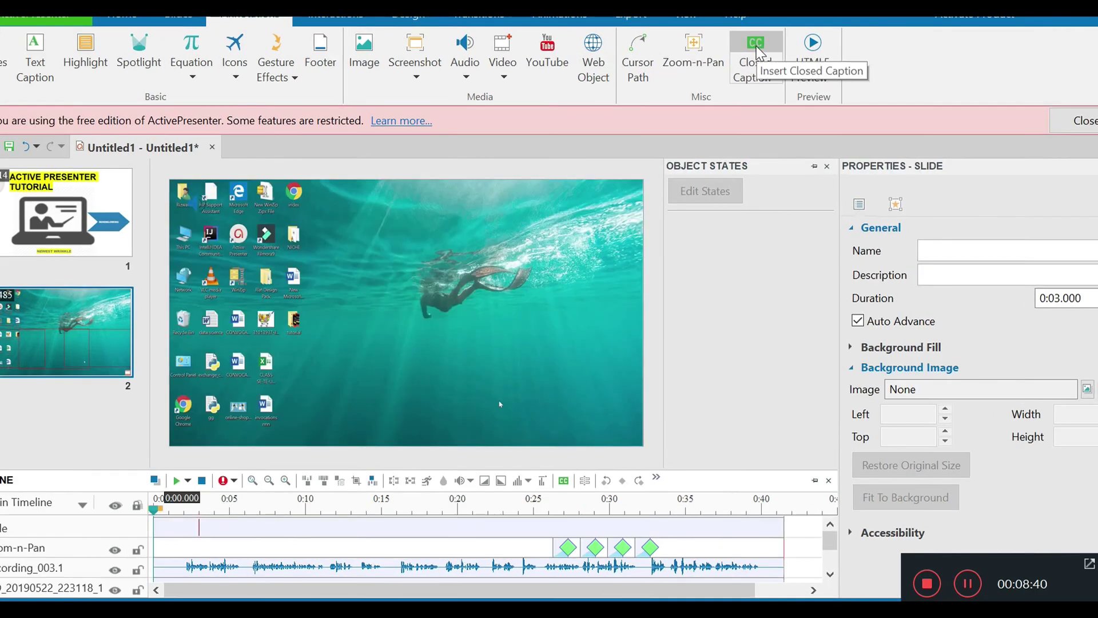
- Insert a closed caption at 0:00.000 and enter VHVHDSHSJ as its text
{"action": "left_click", "coordinate": [747, 68]}
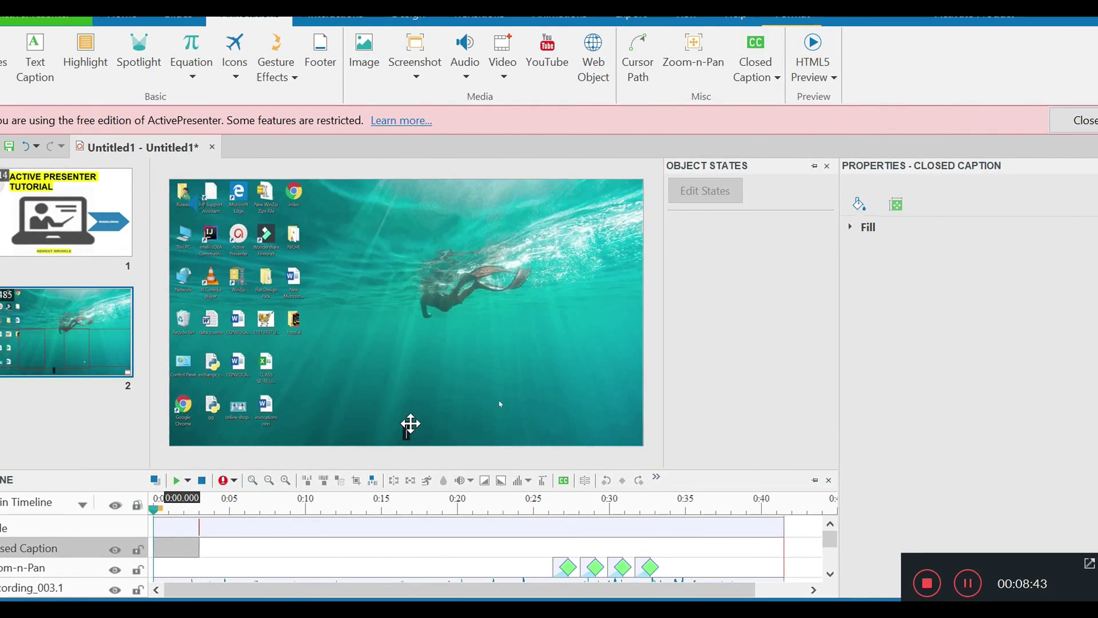
{"action": "type", "text": "VHVHDSHSJ"}
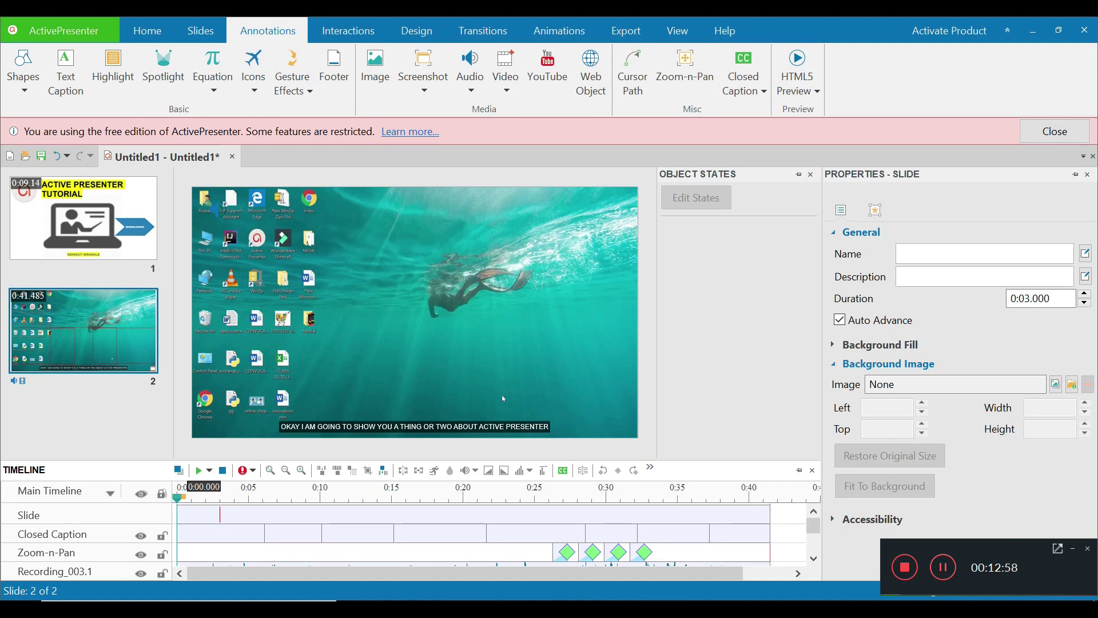
- Select the first closed caption on the timeline
{"action": "left_click", "coordinate": [222, 535]}
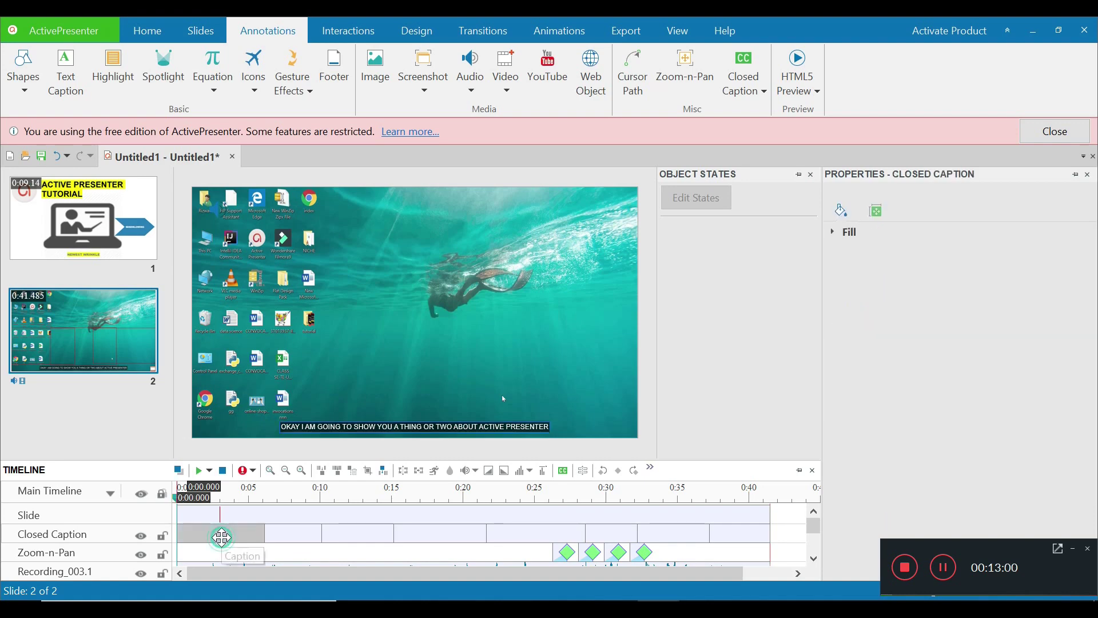